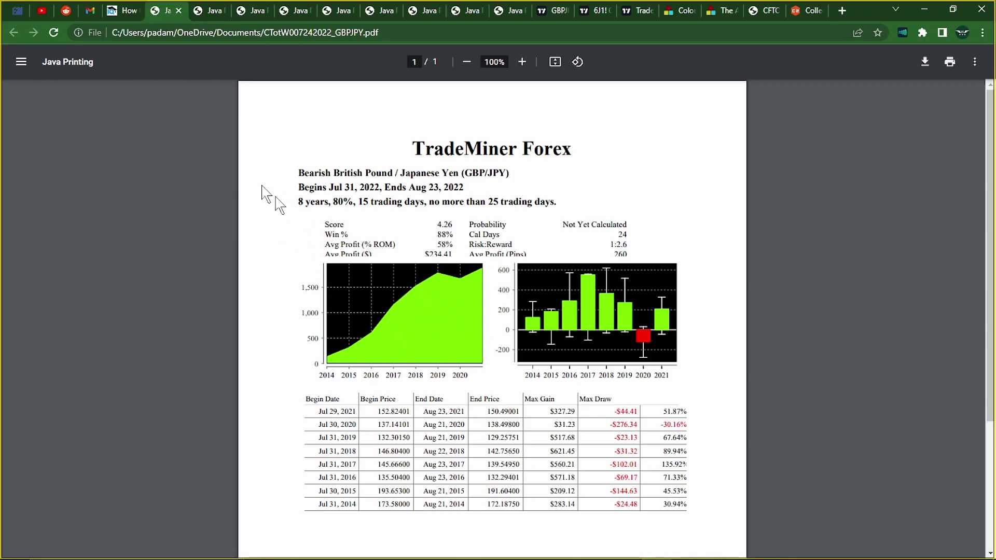
- Open the Microsoft TradeMiner Stocks report, which shows a 3.10 score, 80% win rate and 3.75% average profit
click(207, 12)
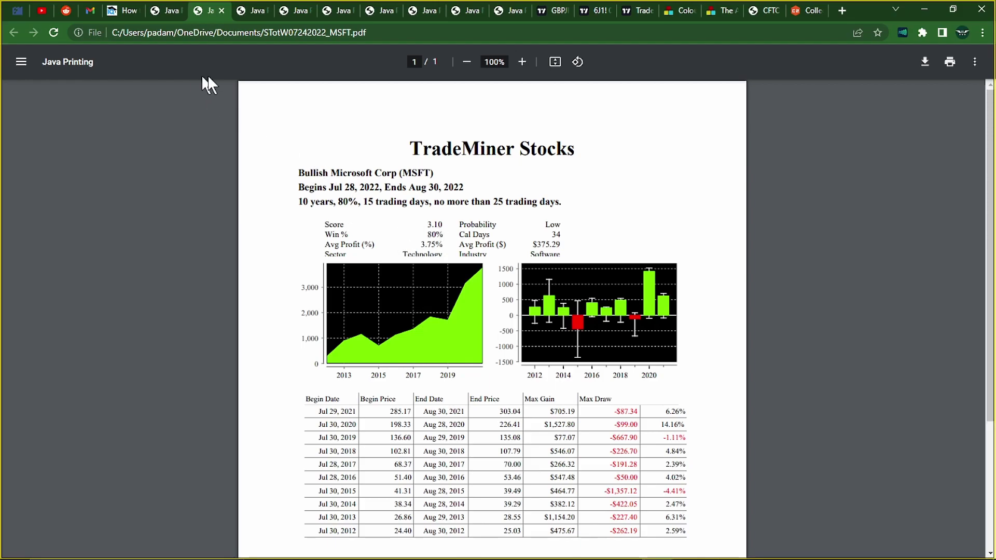
- Read the Japanese Yen futures report, then switch to the TradingView GBP/JPY chart
click(251, 11)
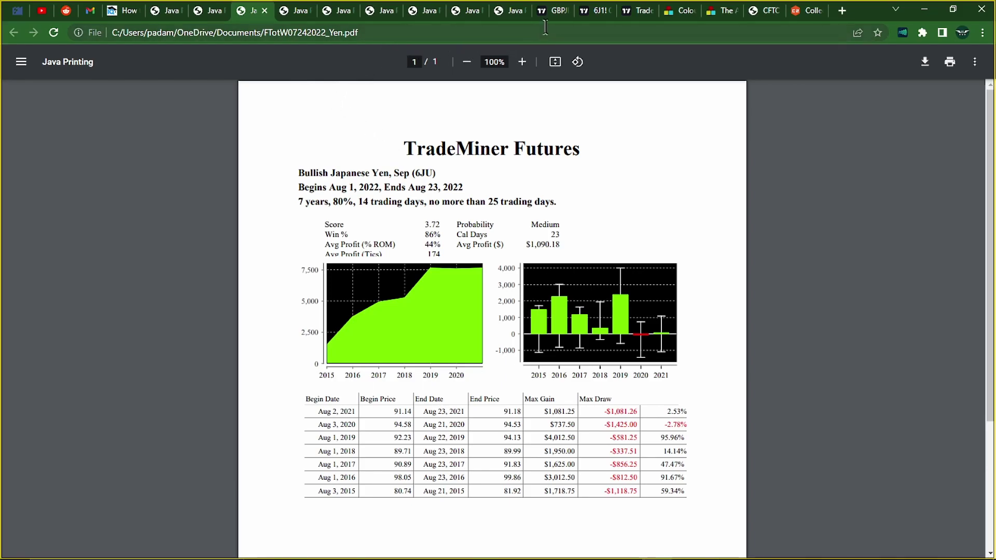
click(553, 11)
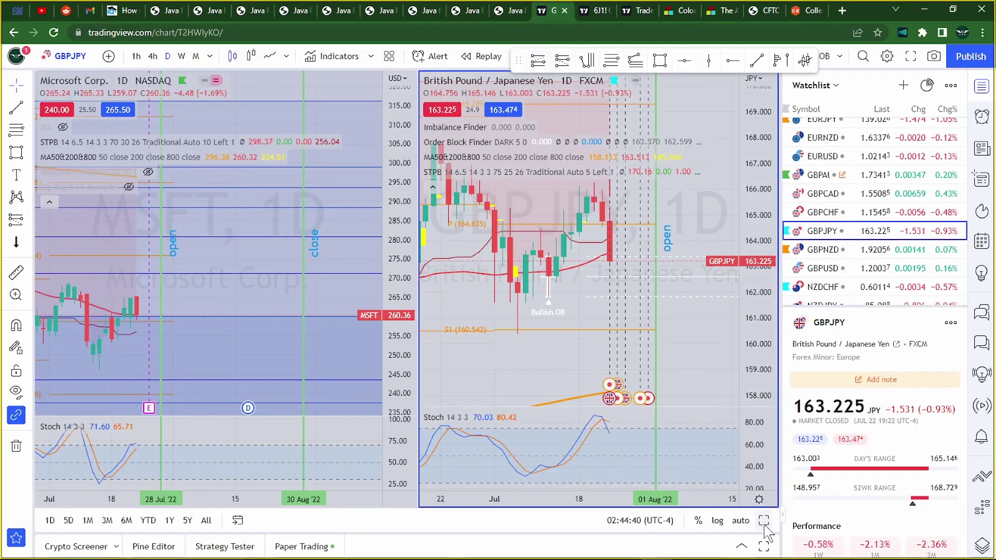
- Maximize the GBP/JPY chart, bring the 01 Aug and 23 Aug '22 markers into view, and compare with its Forex report
key(alt+Return)
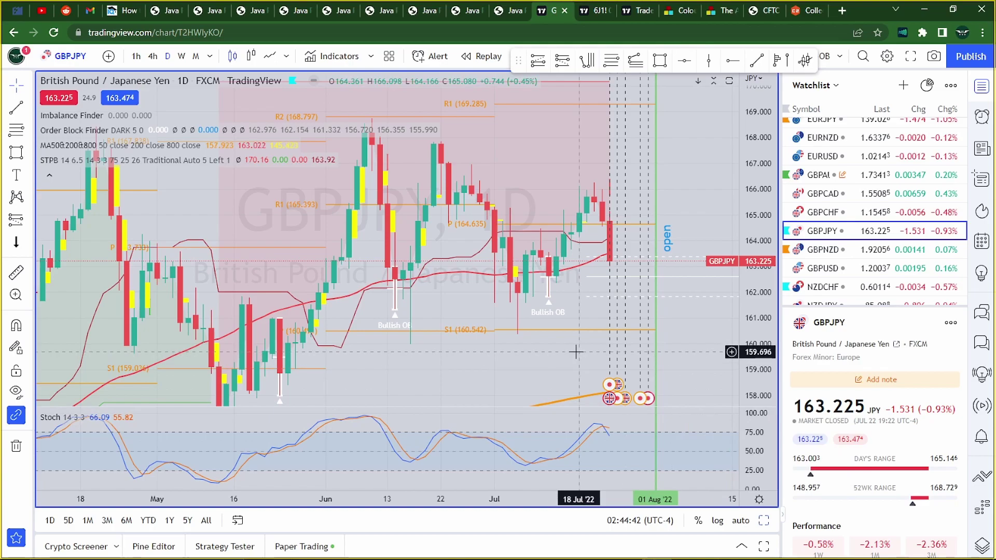
drag(516, 349, 351, 351)
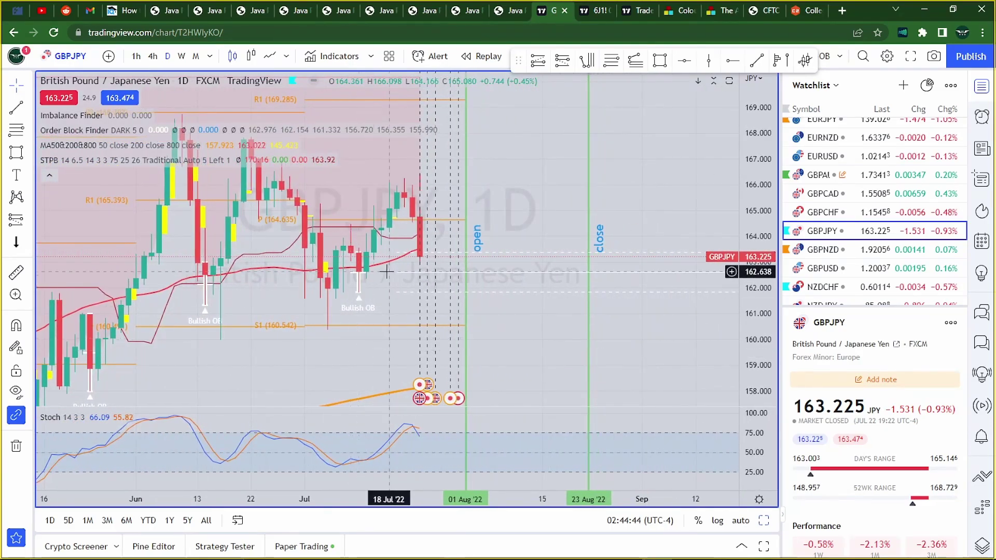
drag(760, 200, 760, 171)
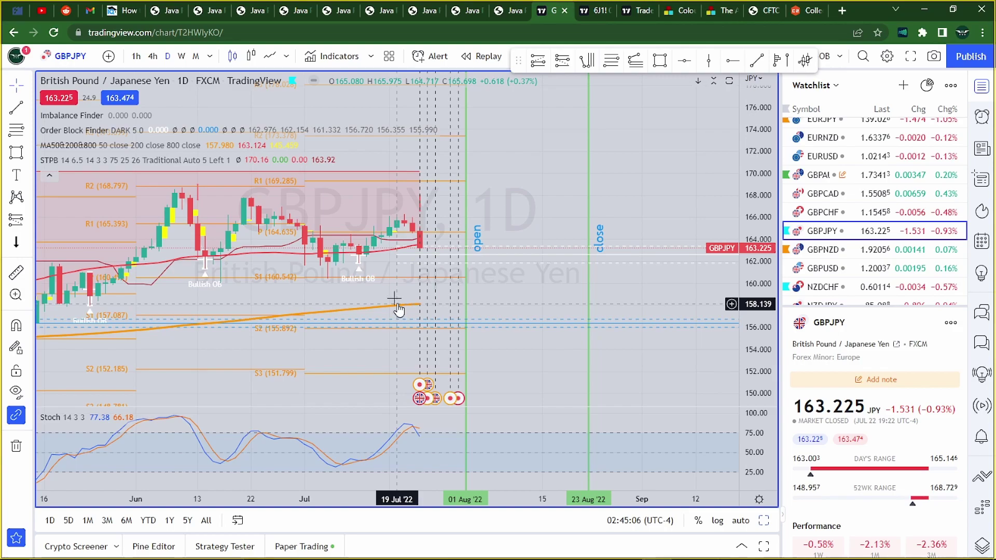
click(156, 12)
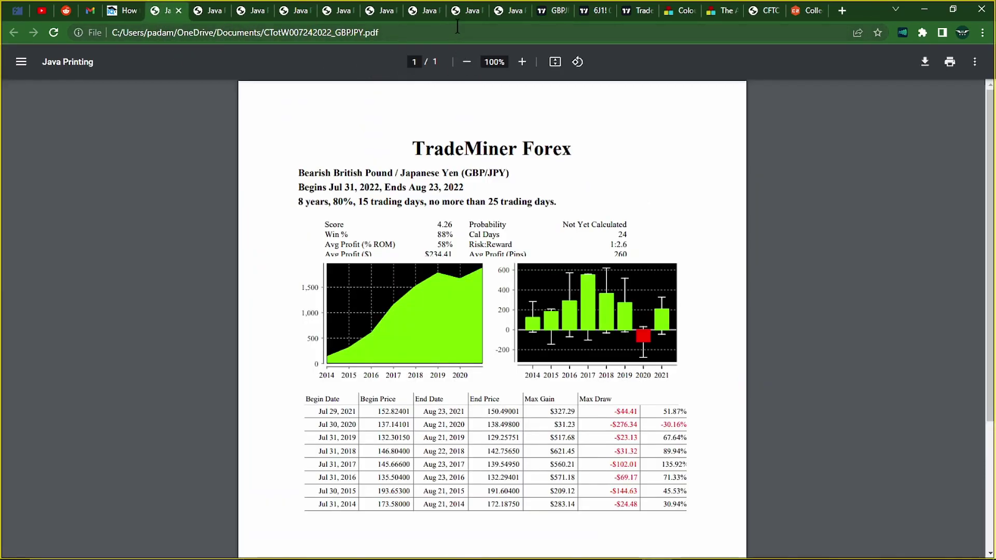
click(552, 10)
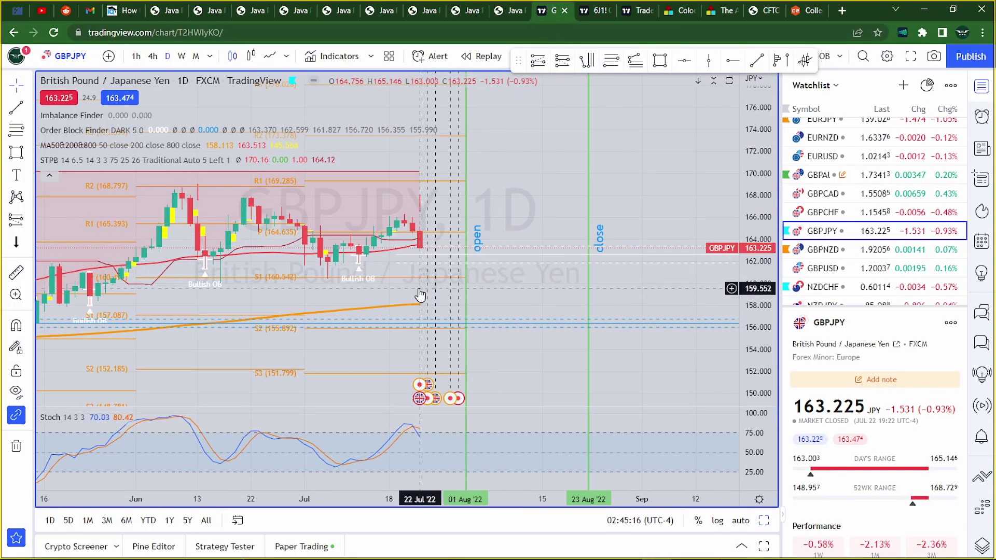
- Make the GBP/JPY open and close vertical lines red
click(466, 273)
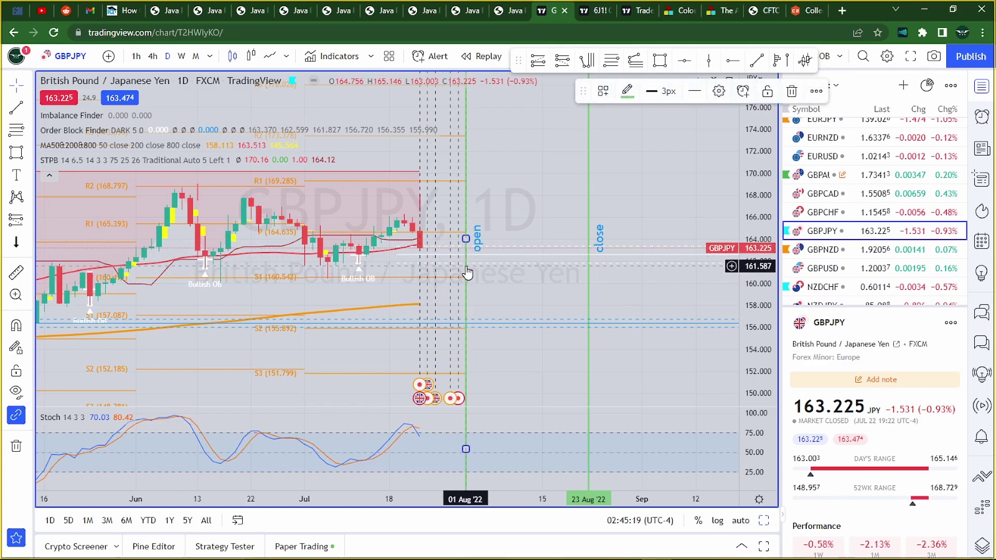
click(627, 91)
click(628, 182)
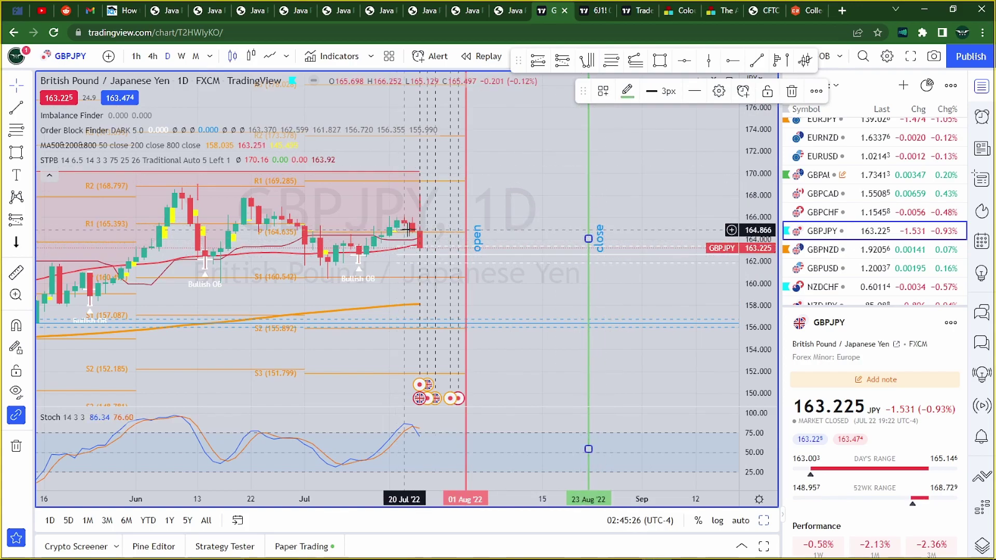
click(627, 92)
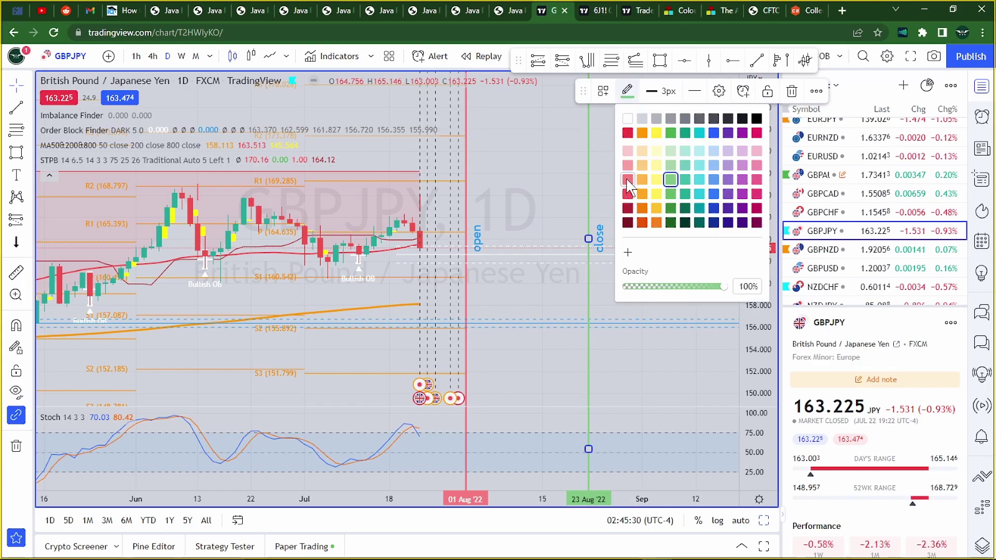
click(627, 179)
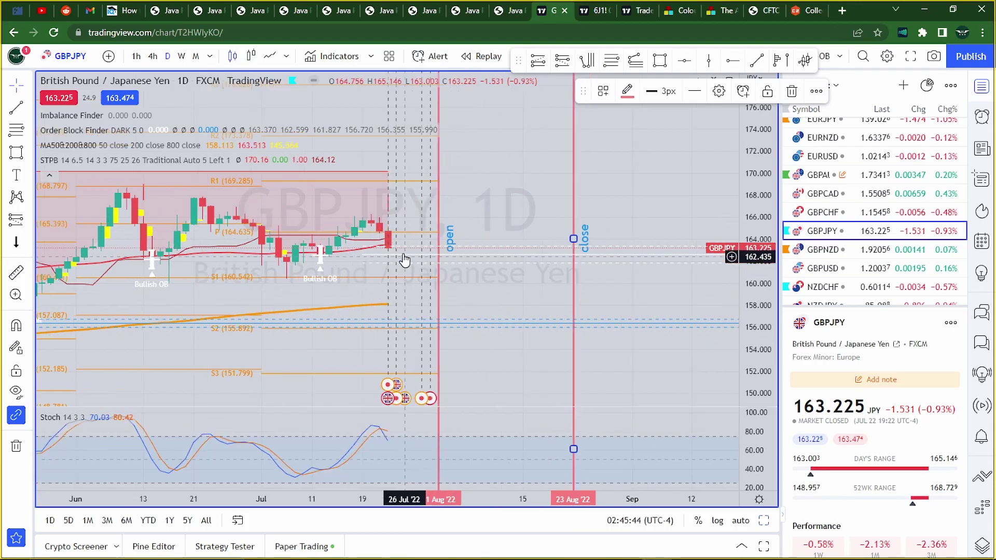
scroll(402, 253, up, 2)
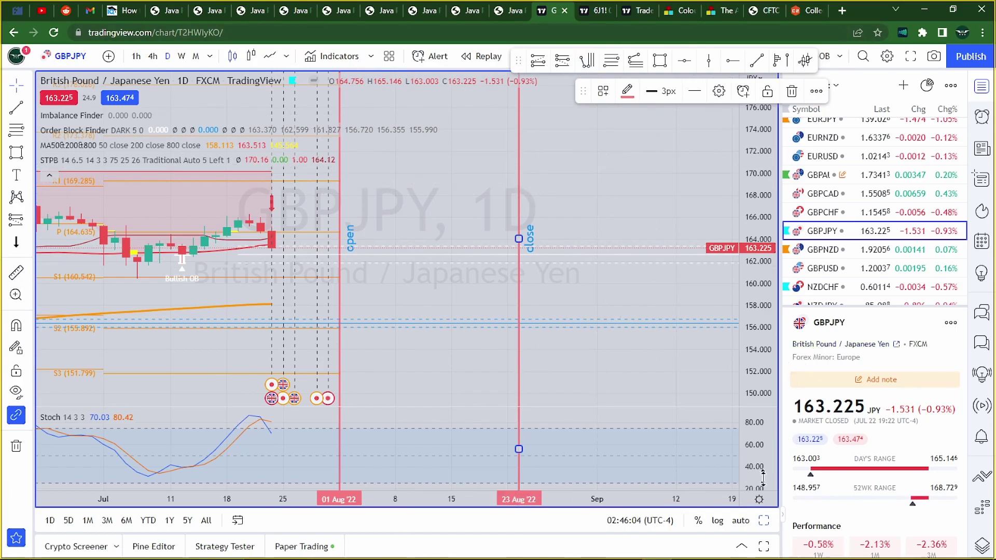
- Maximize the Microsoft chart and compare it with its TradeMiner report, then switch to the 6J1! chart
click(764, 521)
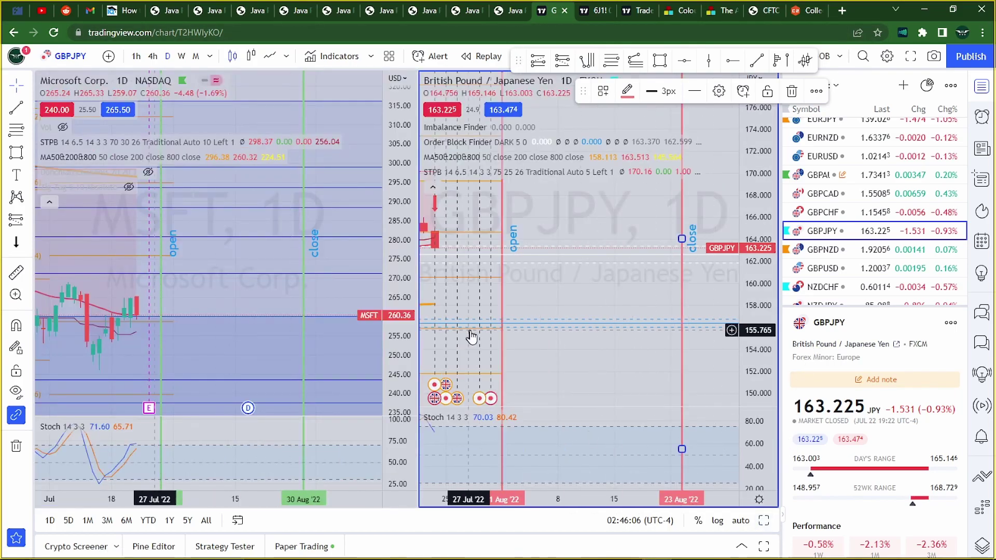
click(223, 303)
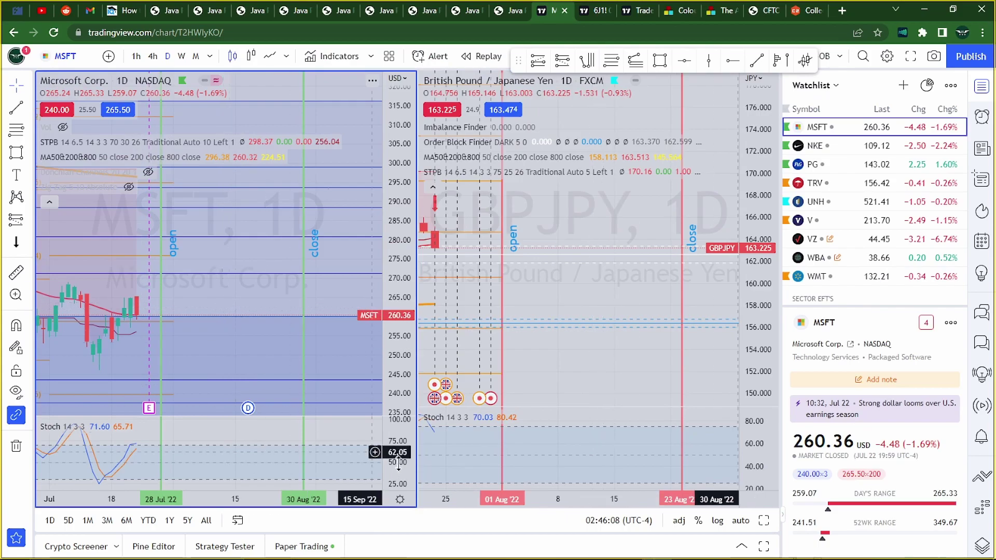
click(765, 522)
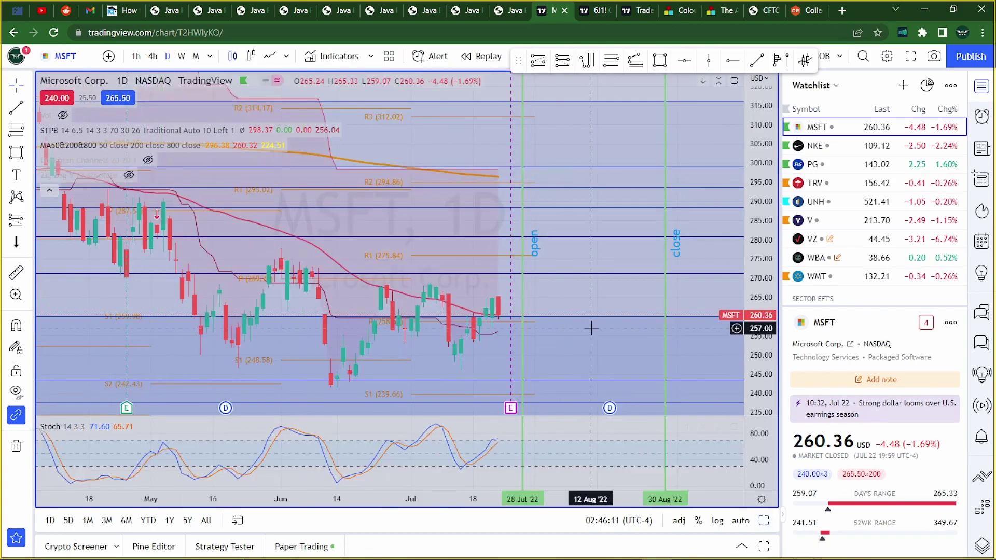
click(205, 12)
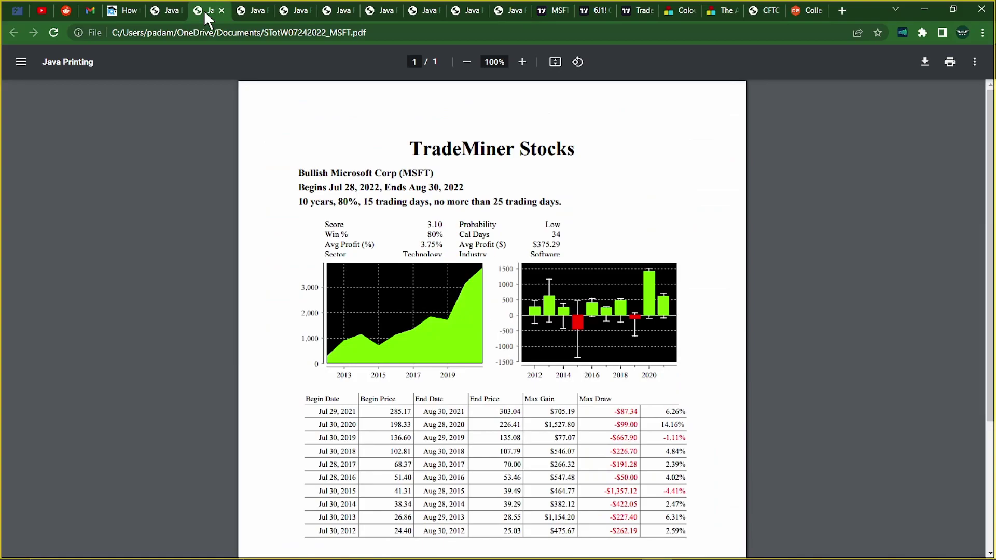
click(555, 11)
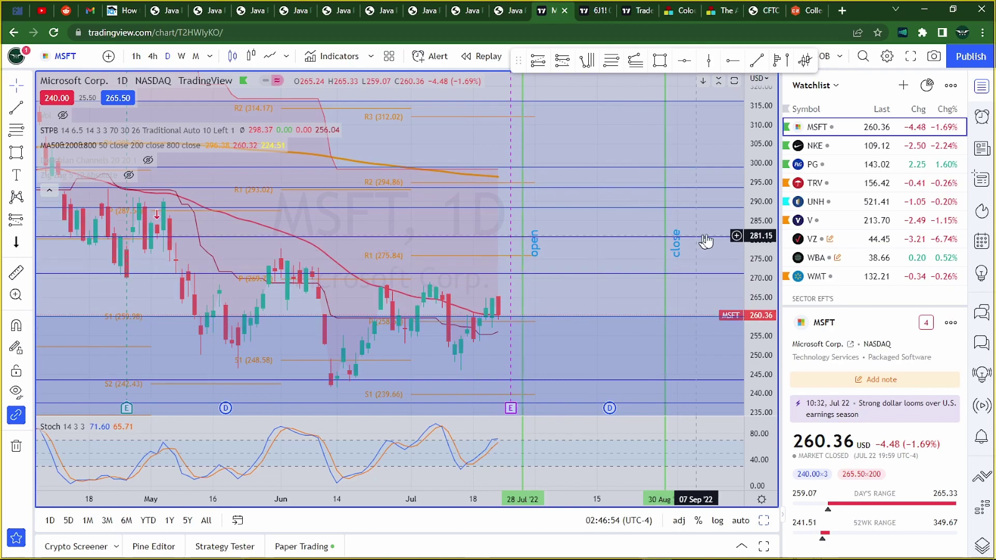
click(596, 14)
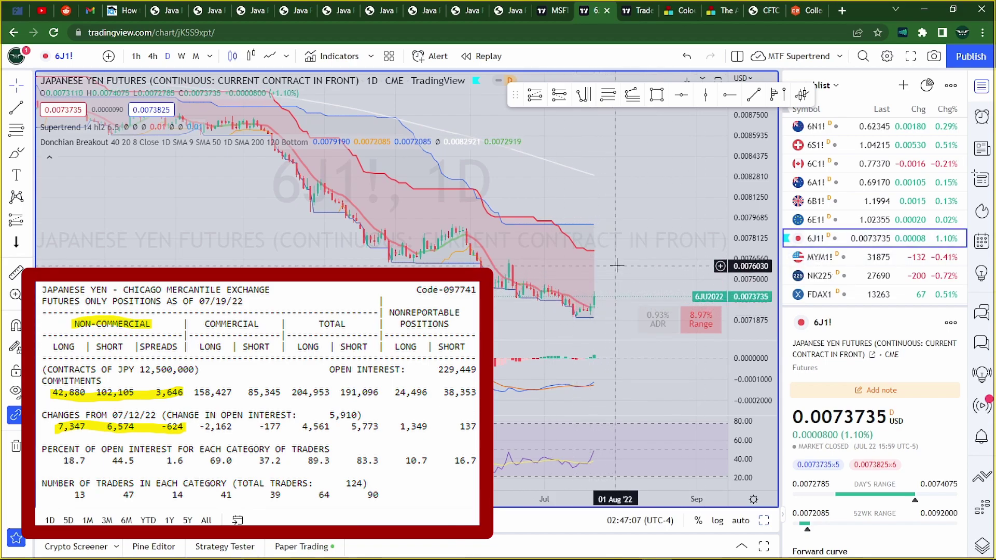
- Load the 6J1! yen futures daily chart from the watchlist, with markers at 01 Aug and 23 Aug '22
drag(615, 265, 581, 262)
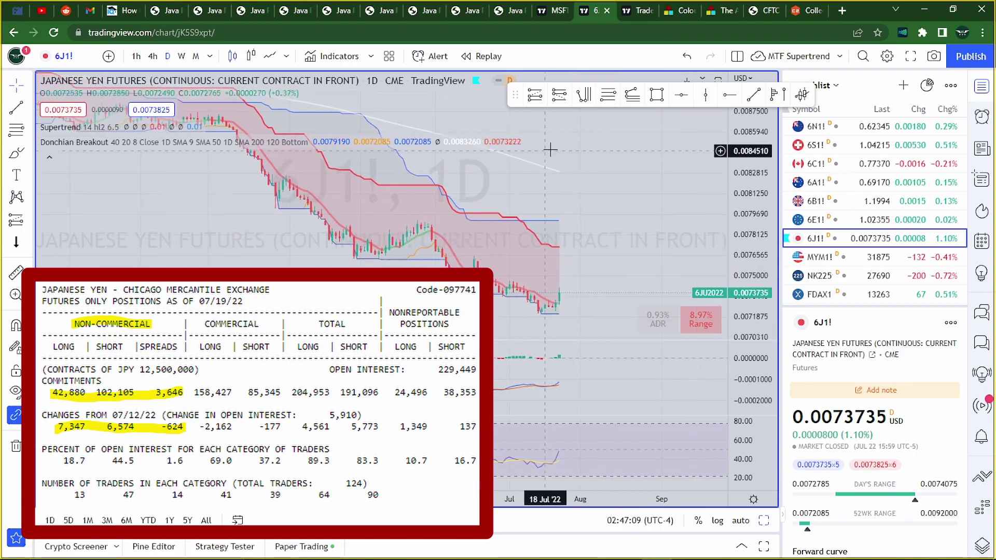
click(547, 12)
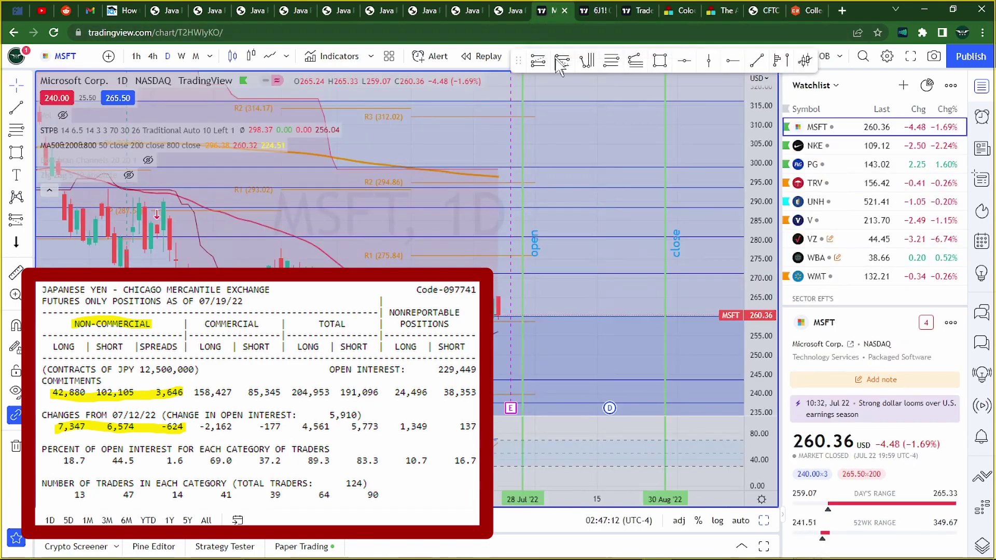
scroll(850, 221, down, 3)
scroll(850, 214, down, 5)
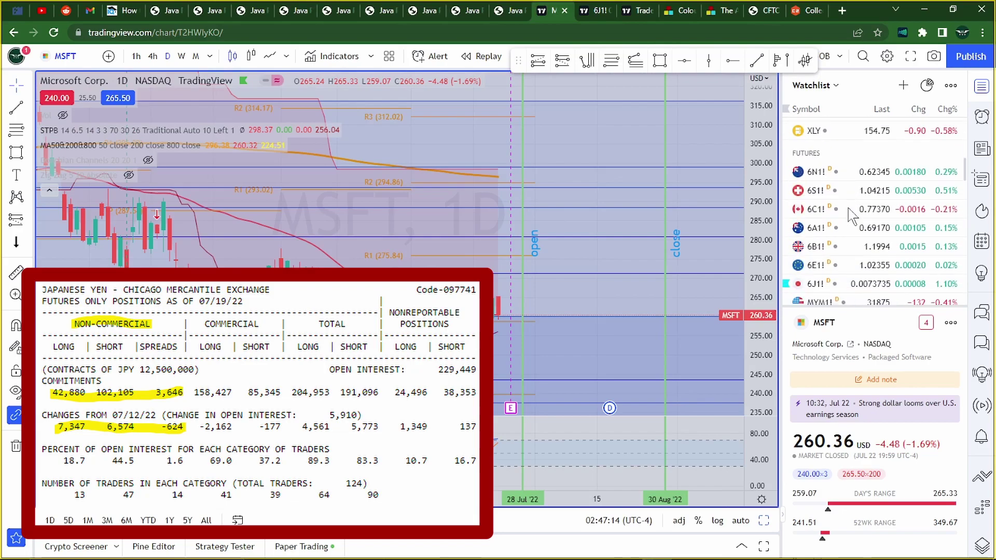
scroll(849, 213, up, 3)
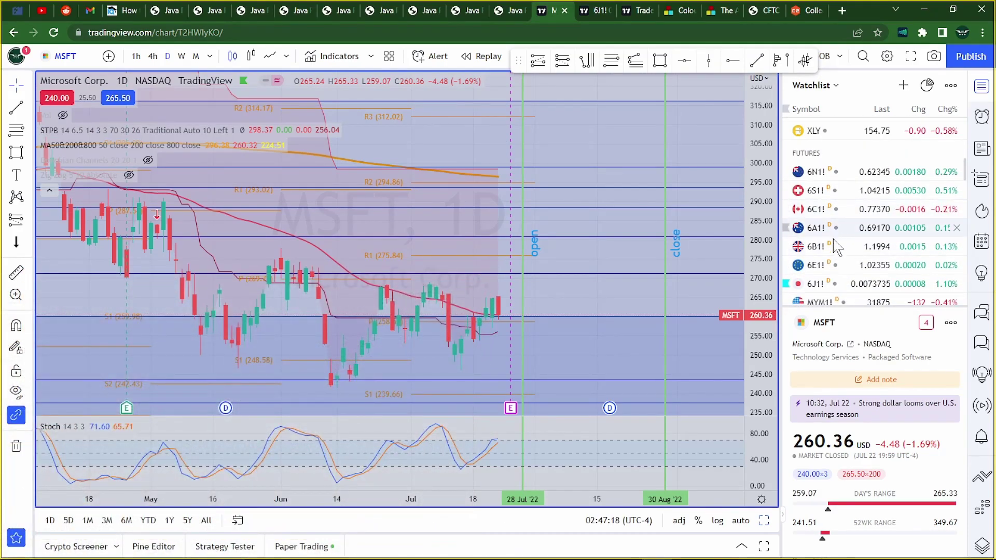
click(822, 284)
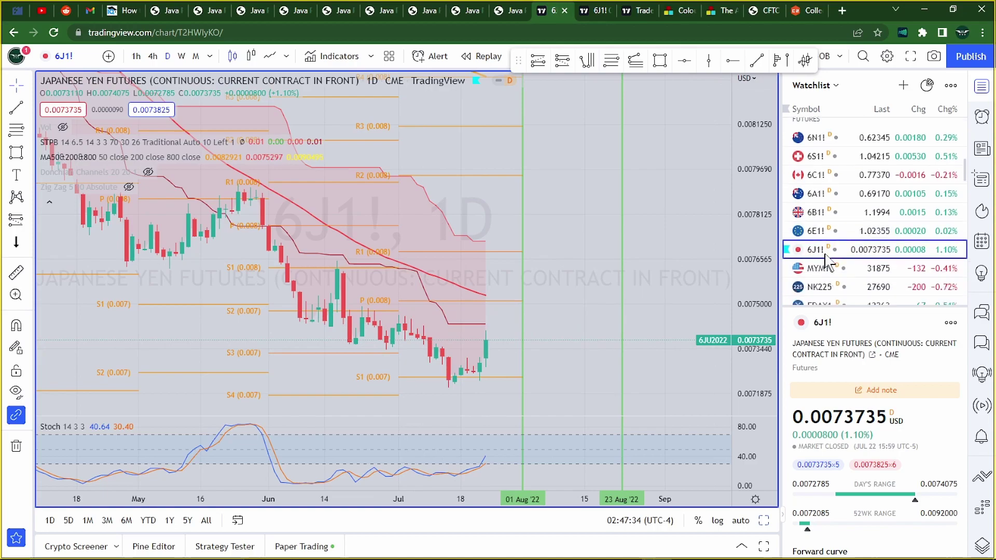
scroll(828, 256, down, 3)
scroll(832, 254, down, 8)
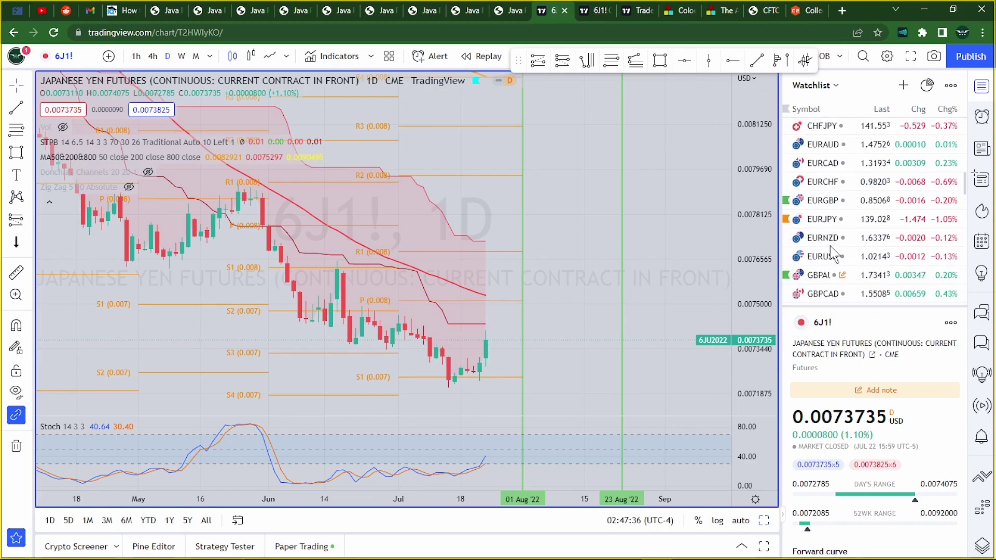
scroll(834, 249, down, 5)
click(824, 250)
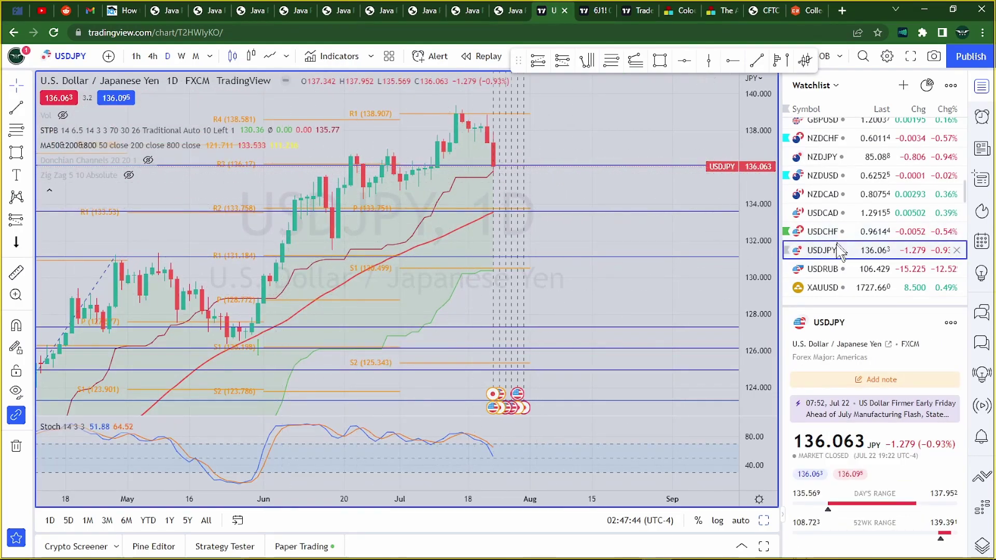
scroll(853, 249, up, 3)
scroll(853, 249, up, 5)
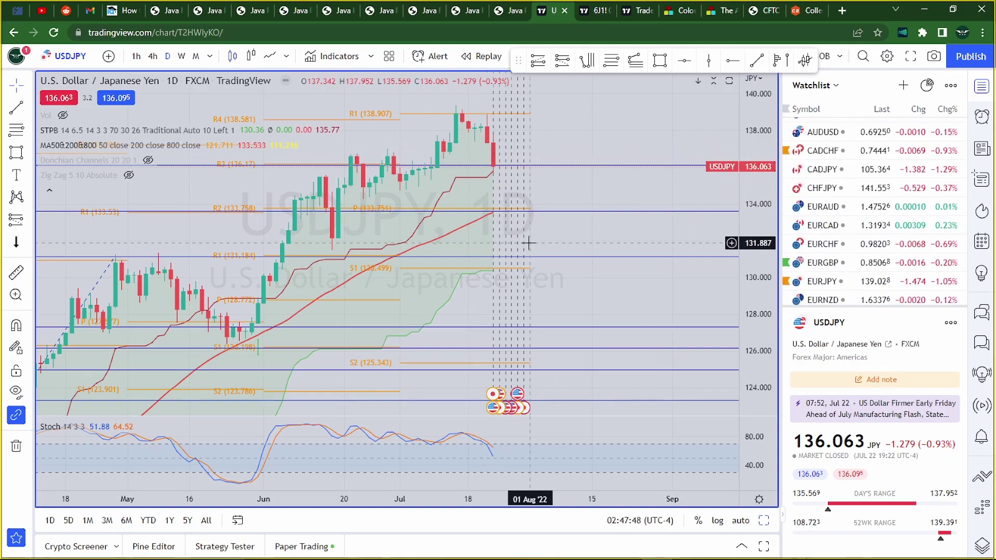
scroll(845, 228, up, 5)
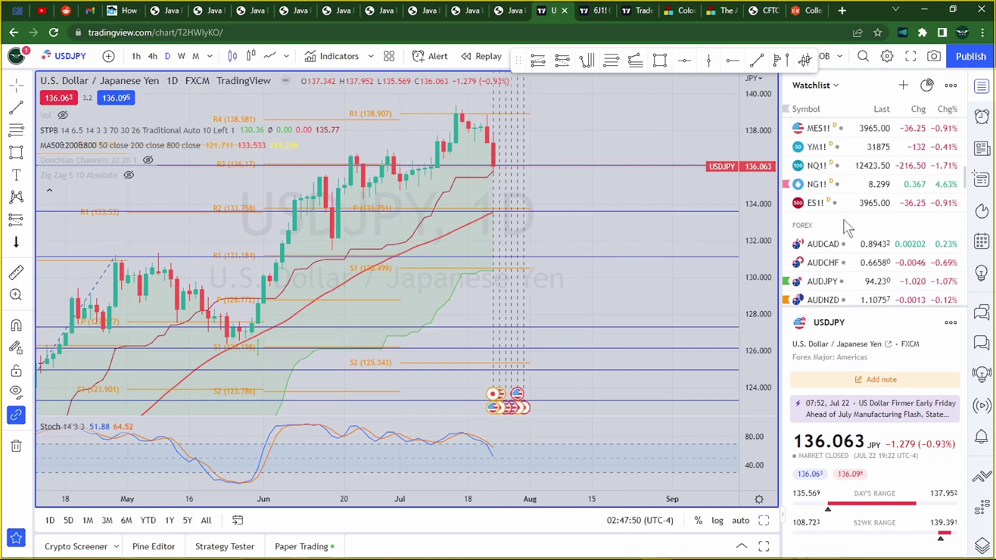
scroll(846, 228, up, 3)
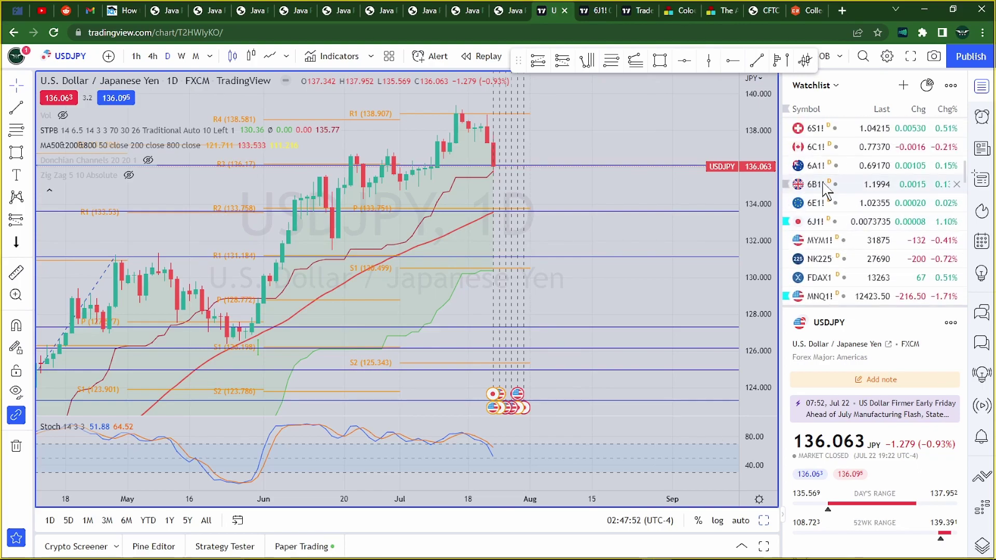
click(817, 224)
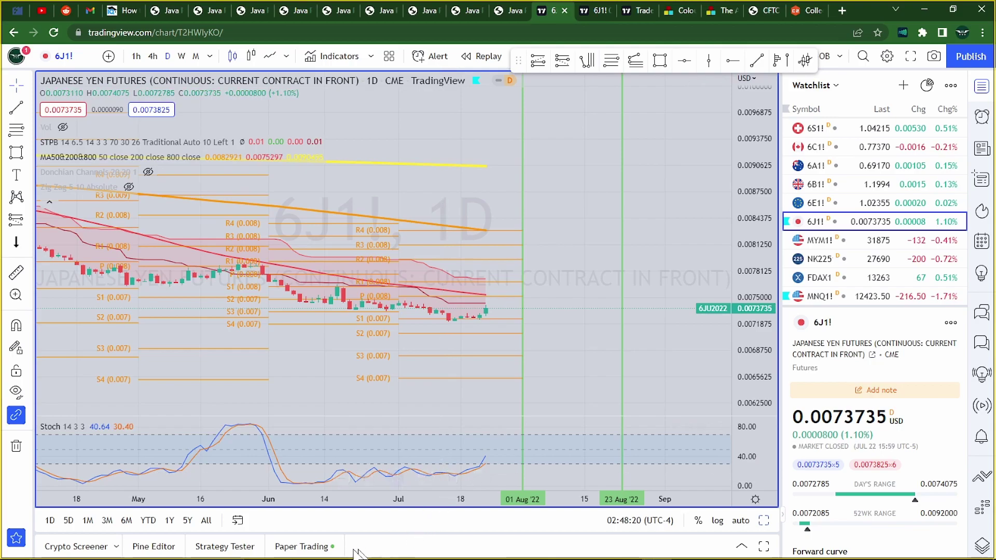
- Open the Paper Trading panel, which shows the long TVC:GOLD position of 82, up 976.62 USD
click(305, 546)
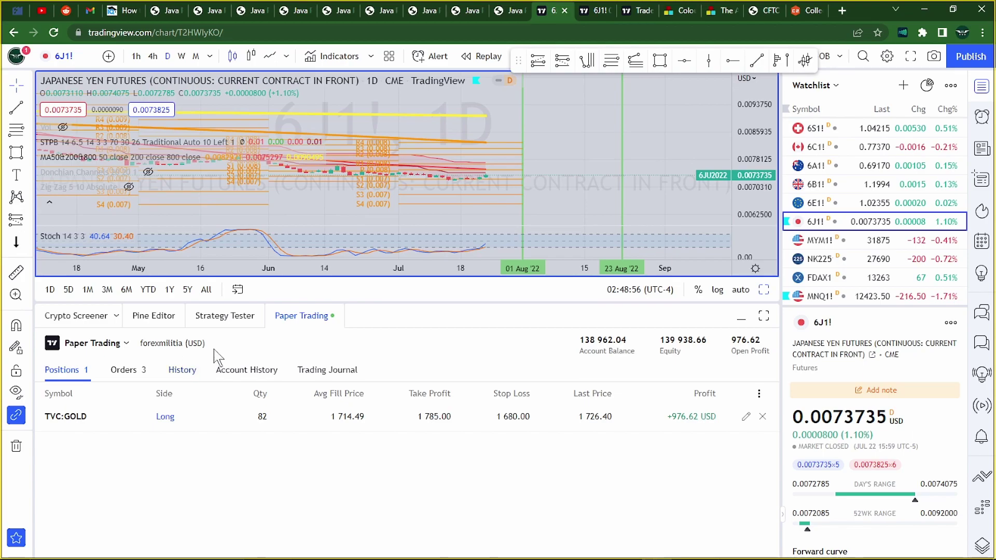
- Show the paper-trading account history and the My Ideas list in the right panel
click(258, 374)
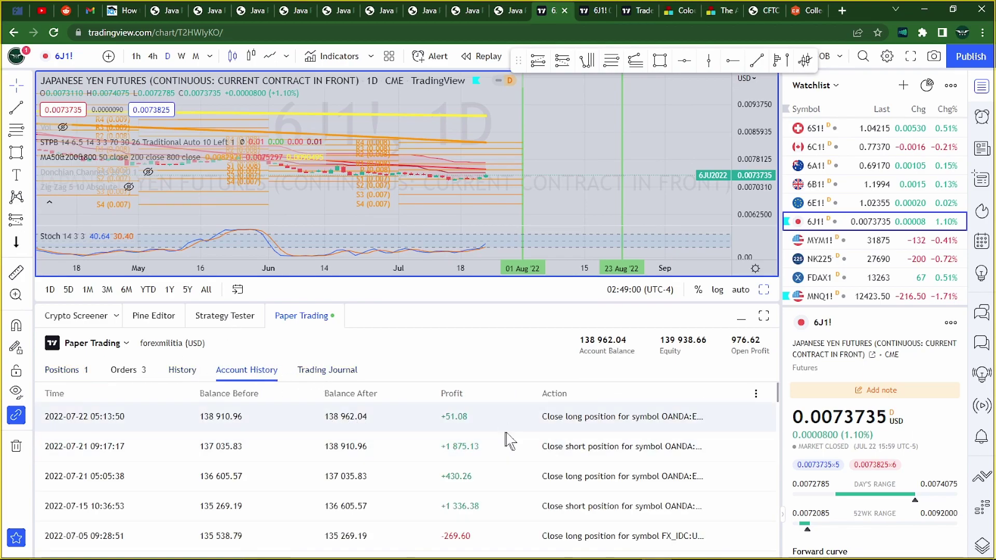
click(983, 87)
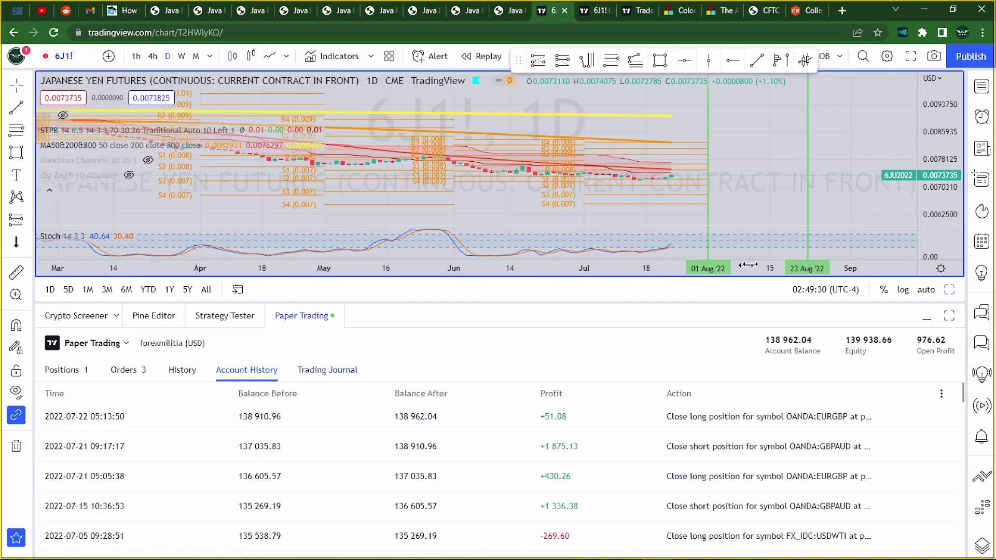
click(990, 87)
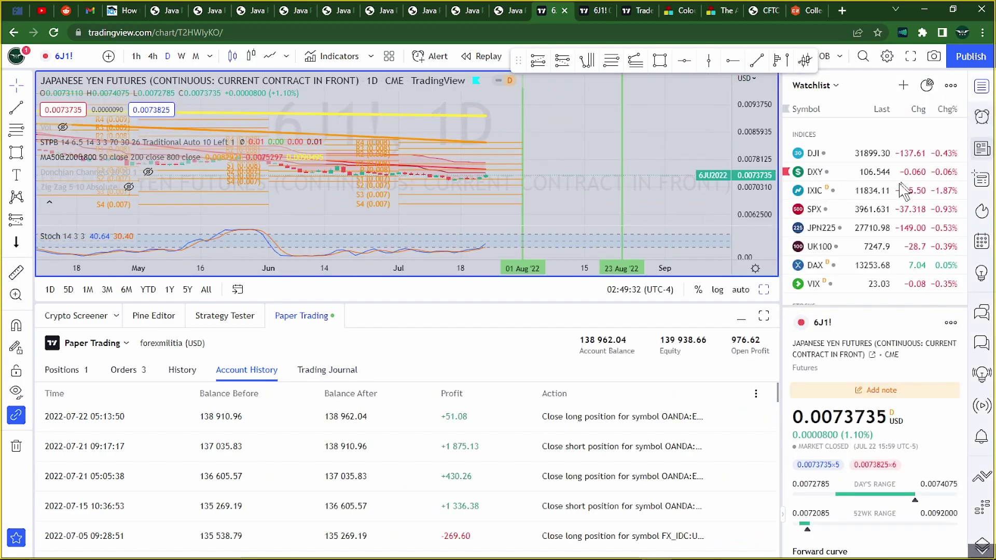
click(981, 272)
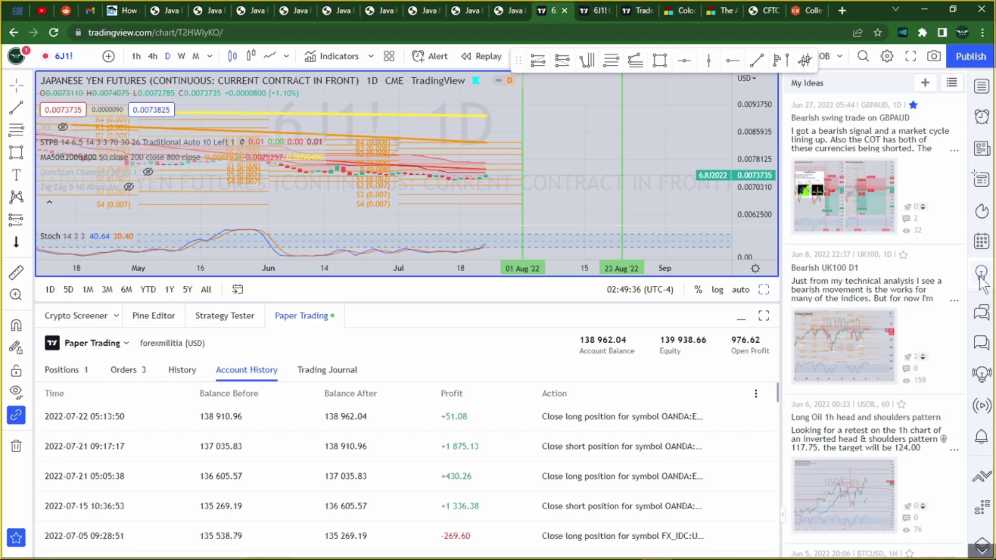
- Open the 'Bearish swing trade on GBPAUD' idea and update its 1D and 4h charts to current bars
click(868, 215)
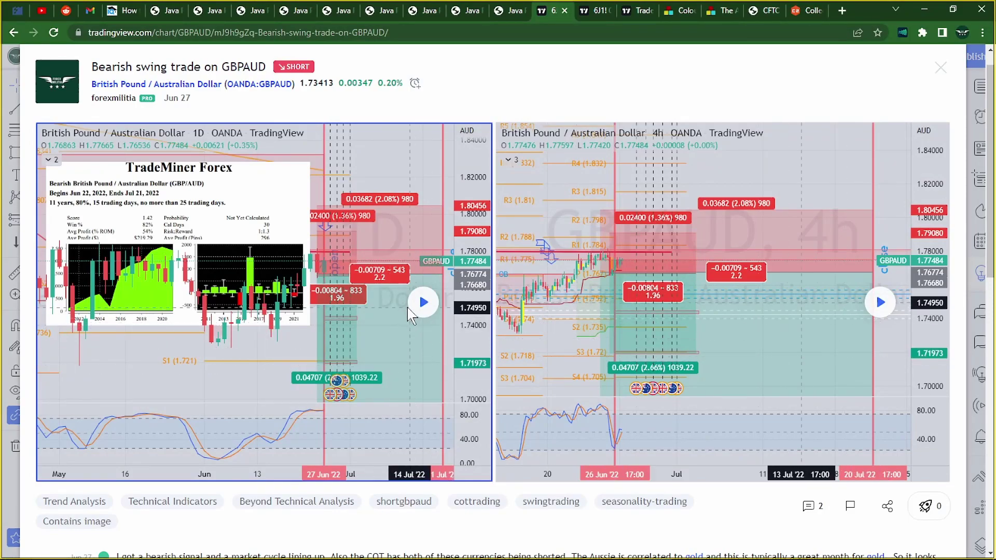
click(423, 302)
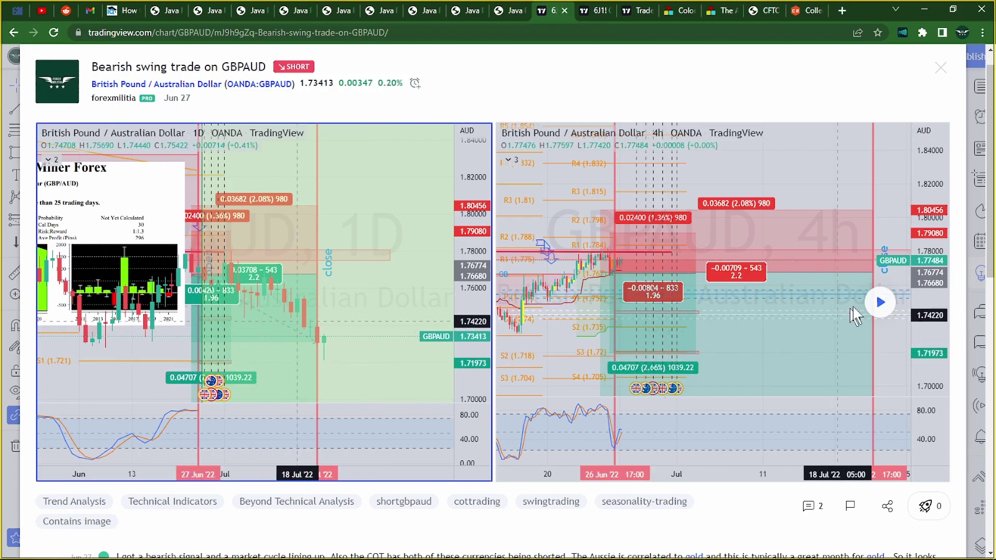
click(879, 302)
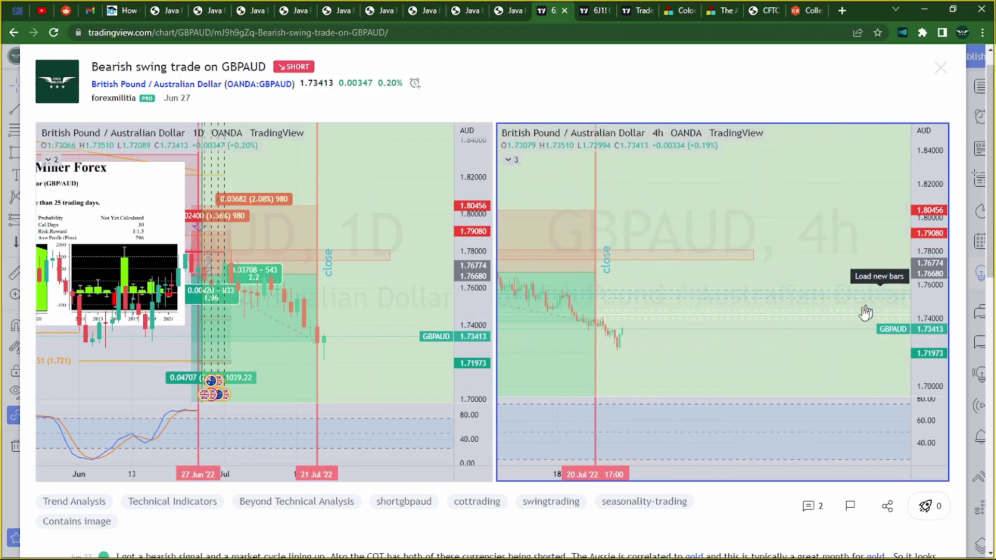
scroll(733, 347, down, 3)
scroll(733, 341, up, 3)
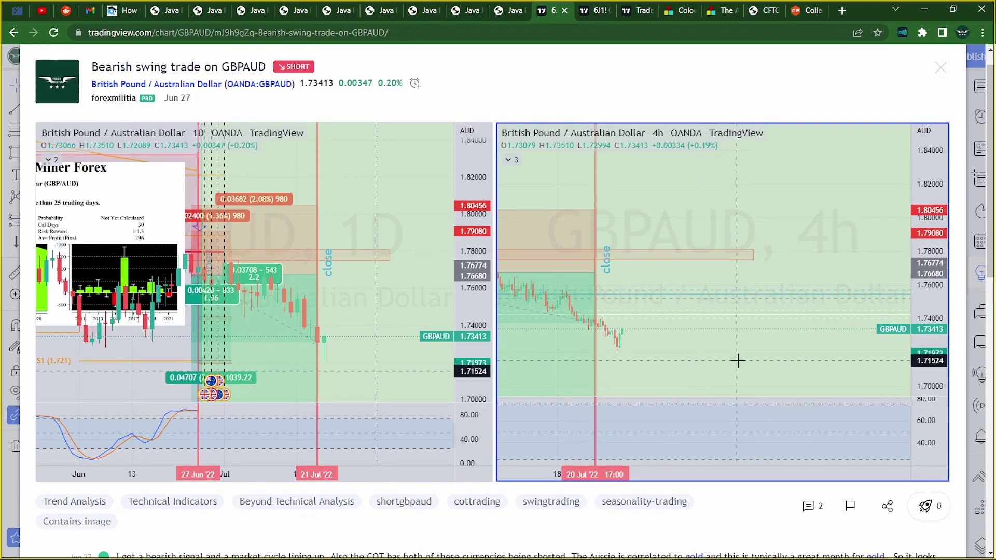
scroll(711, 351, down, 1)
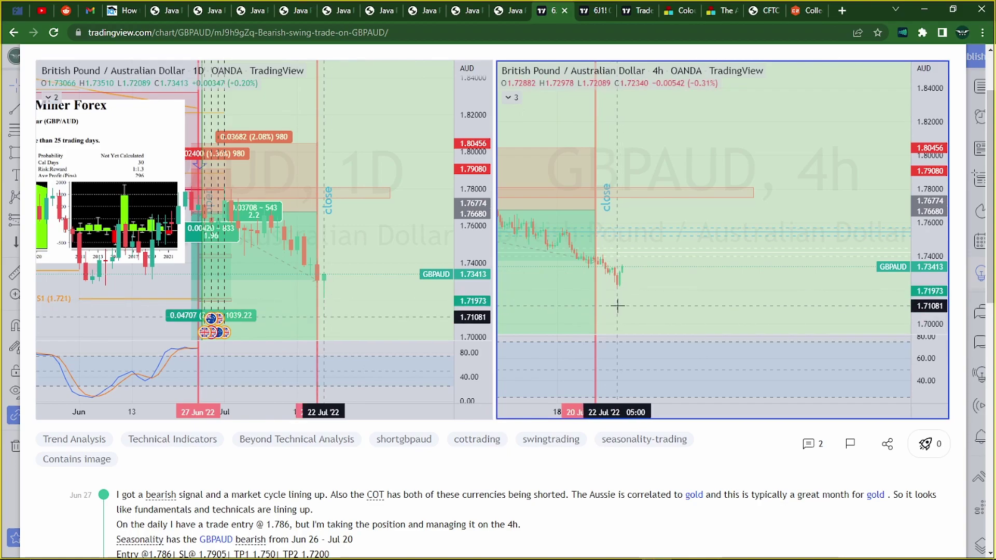
scroll(618, 305, down, 2)
scroll(617, 305, down, 1)
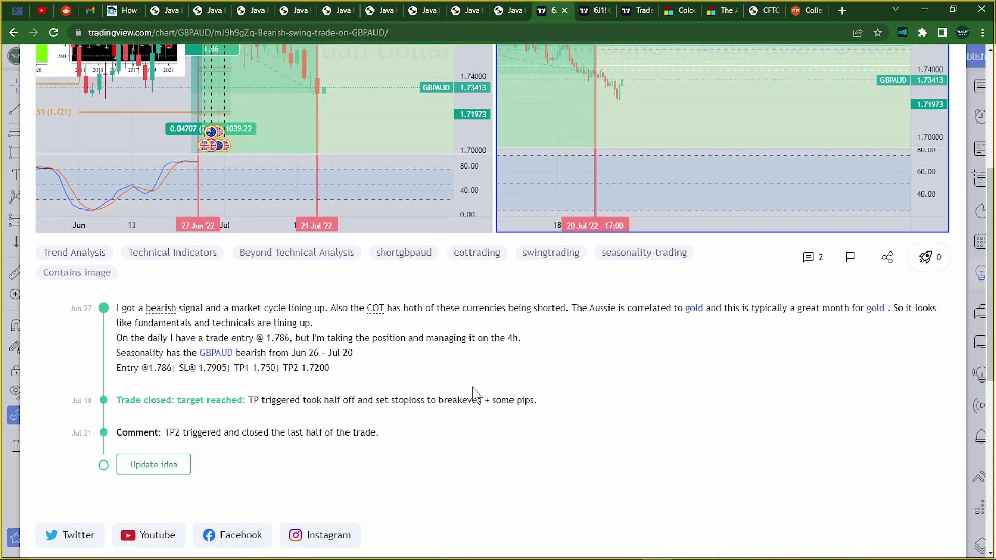
scroll(474, 396, up, 2)
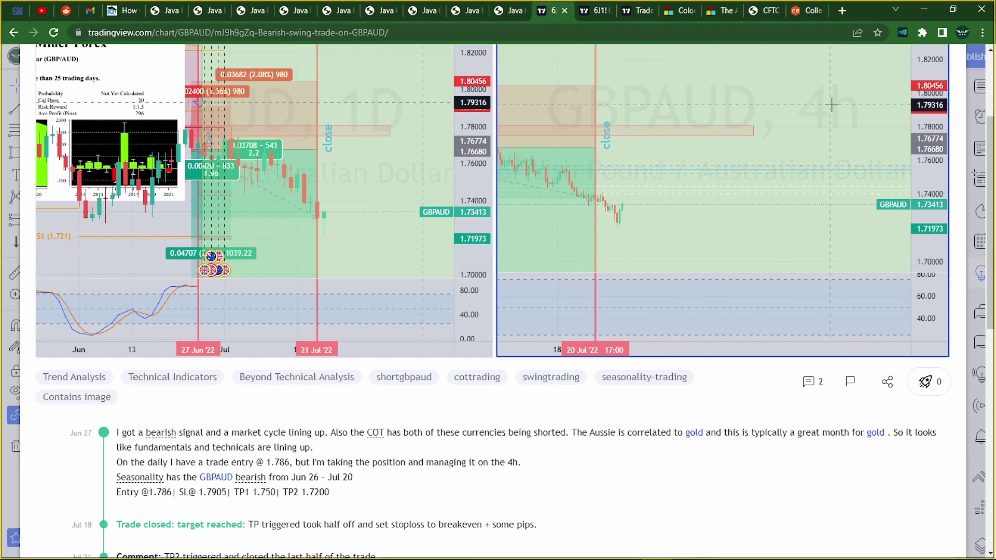
scroll(835, 116, up, 2)
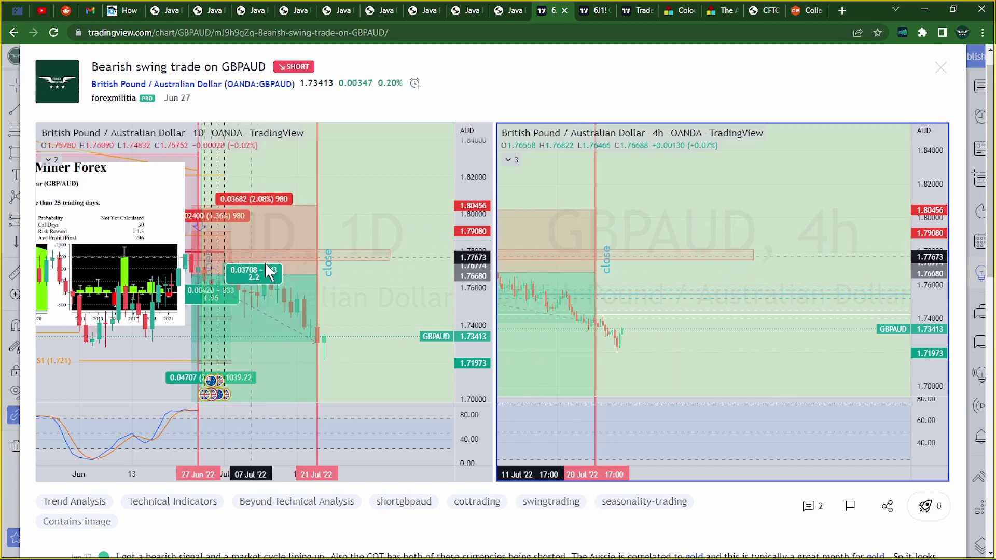
scroll(216, 276, down, 2)
scroll(244, 257, up, 1)
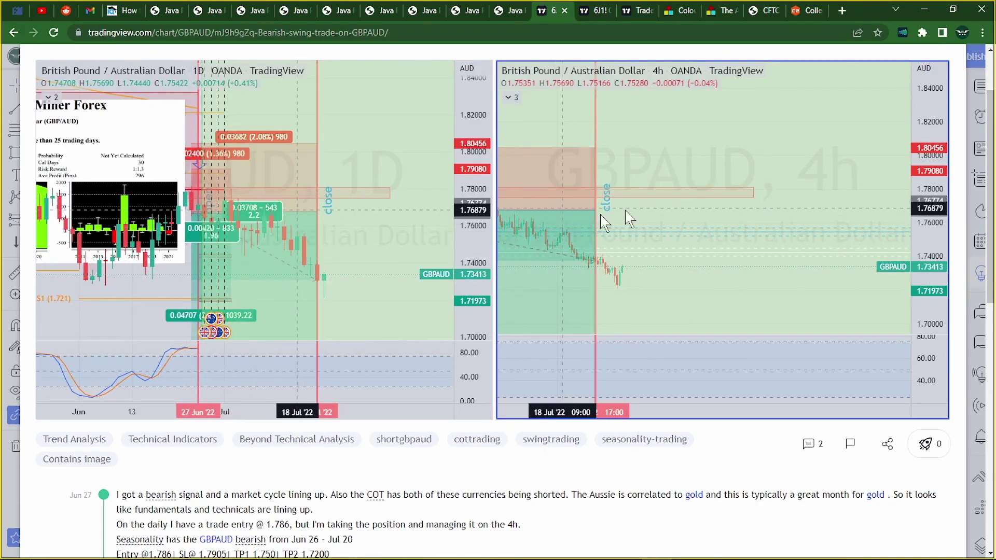
scroll(900, 156, up, 1)
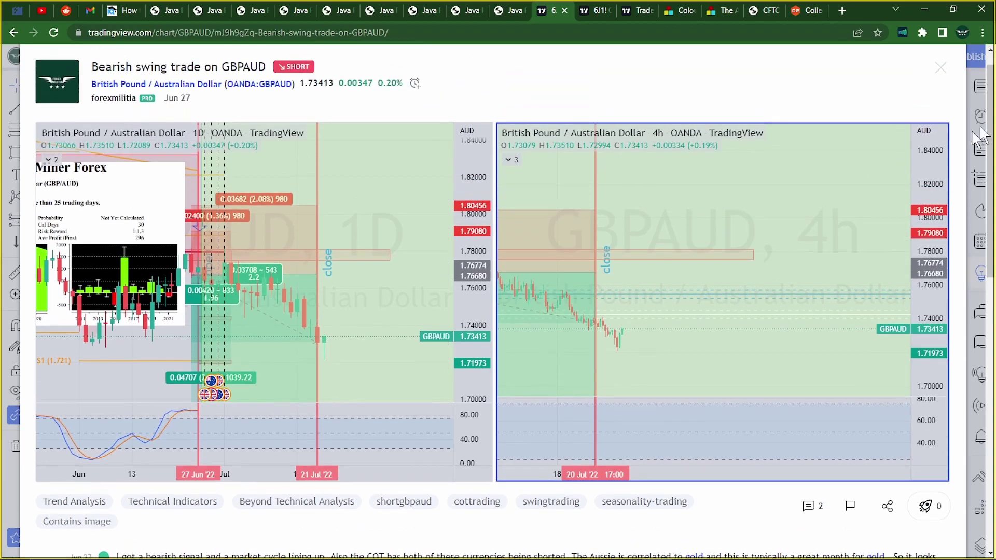
- Close the GBPAUD idea and collapse the watchlist side panel so the 6J1! chart spans the full width
click(944, 74)
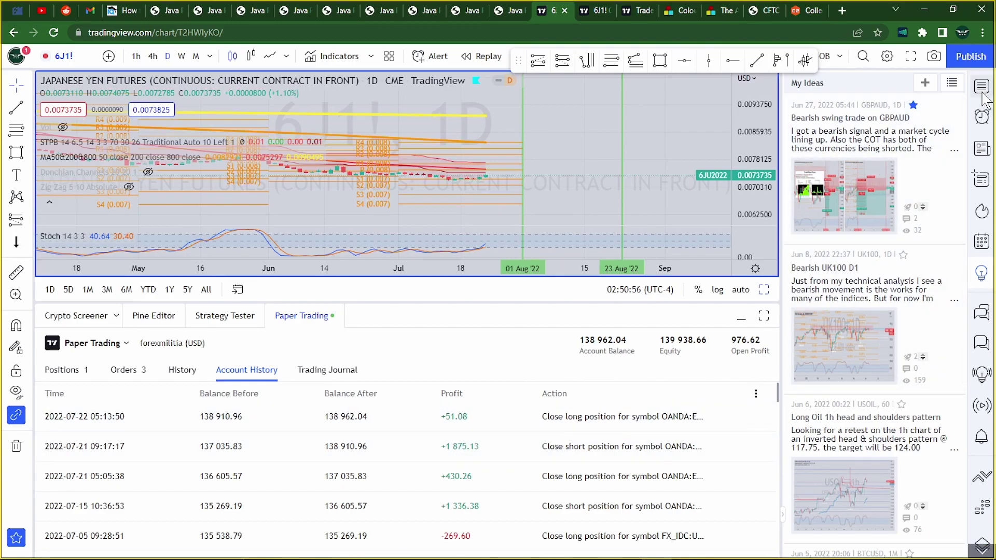
key(alt+w)
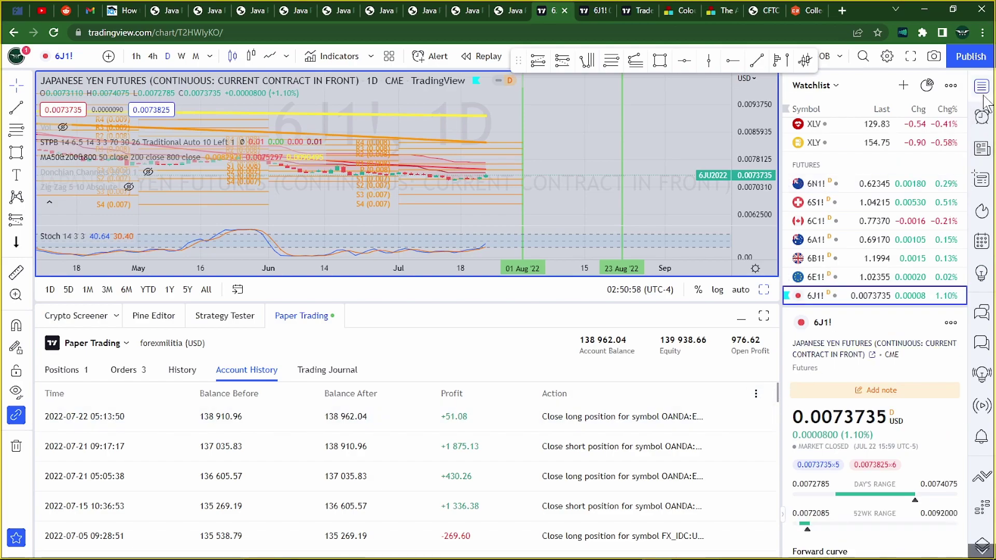
click(982, 89)
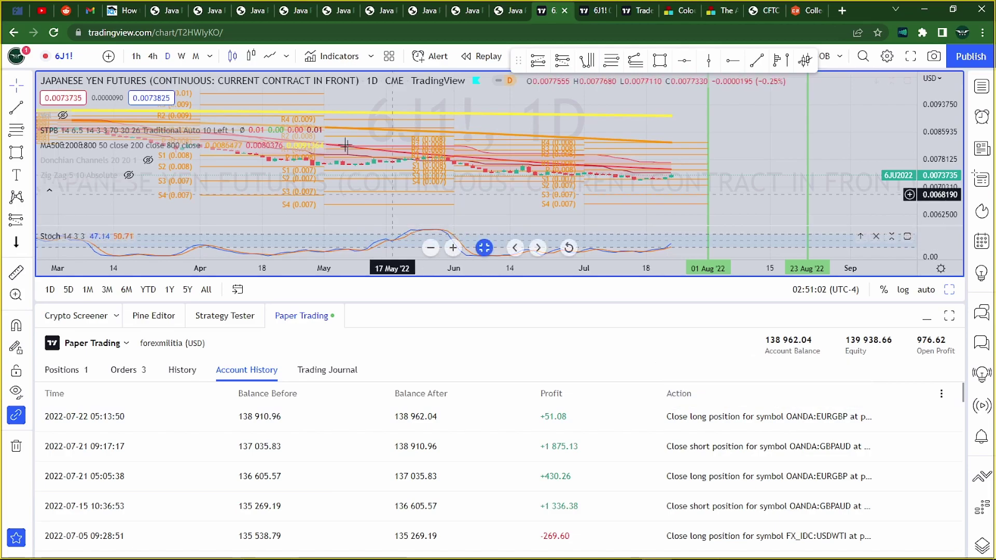
click(285, 8)
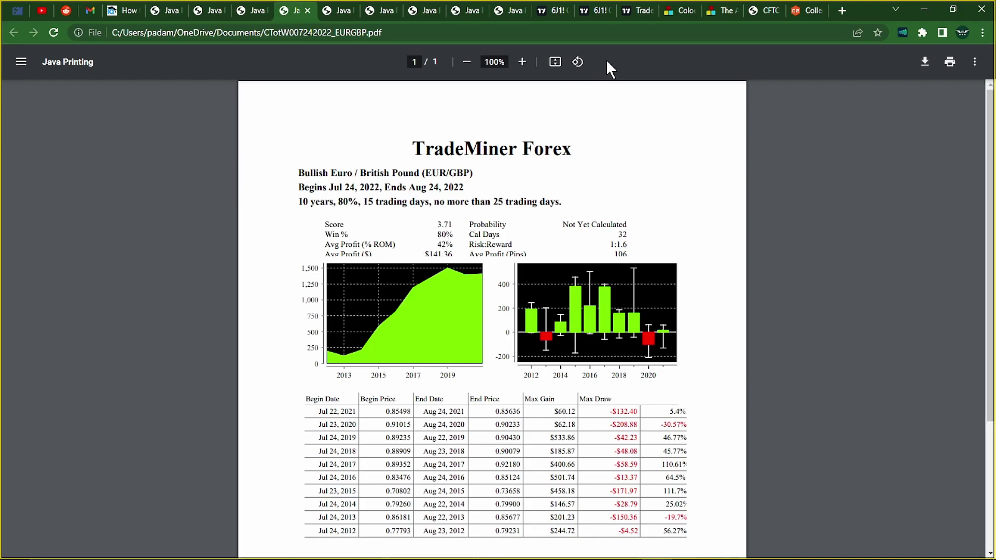
click(546, 11)
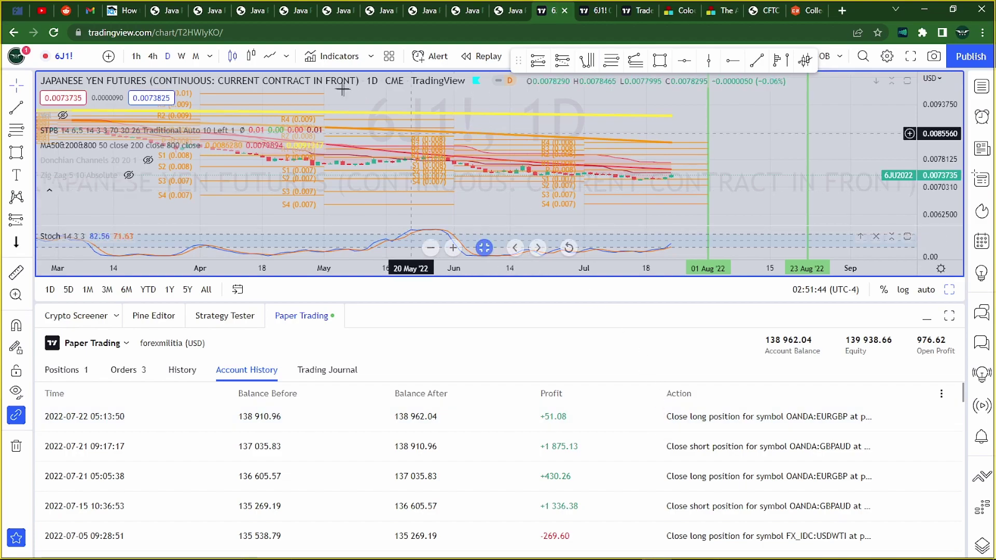
click(293, 11)
click(331, 11)
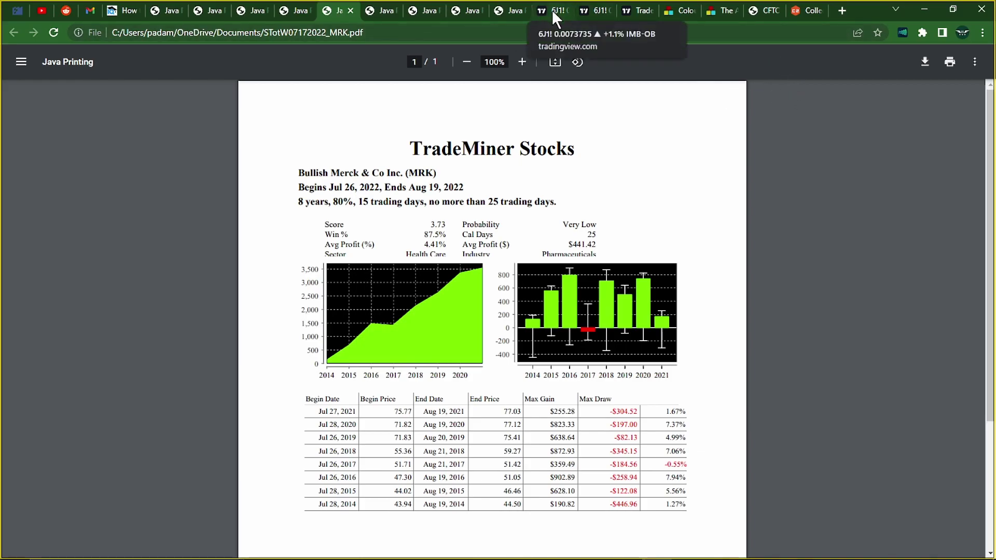
click(382, 11)
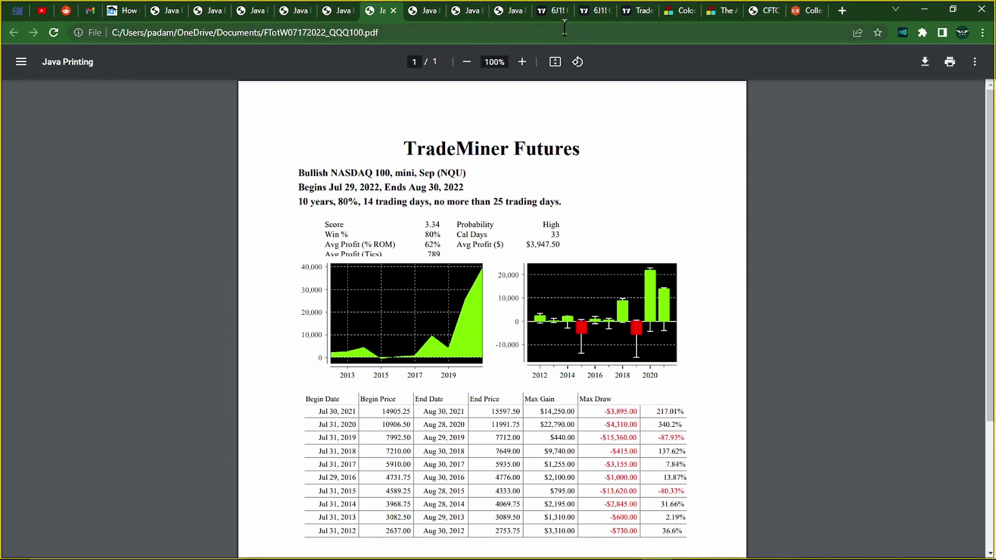
click(340, 12)
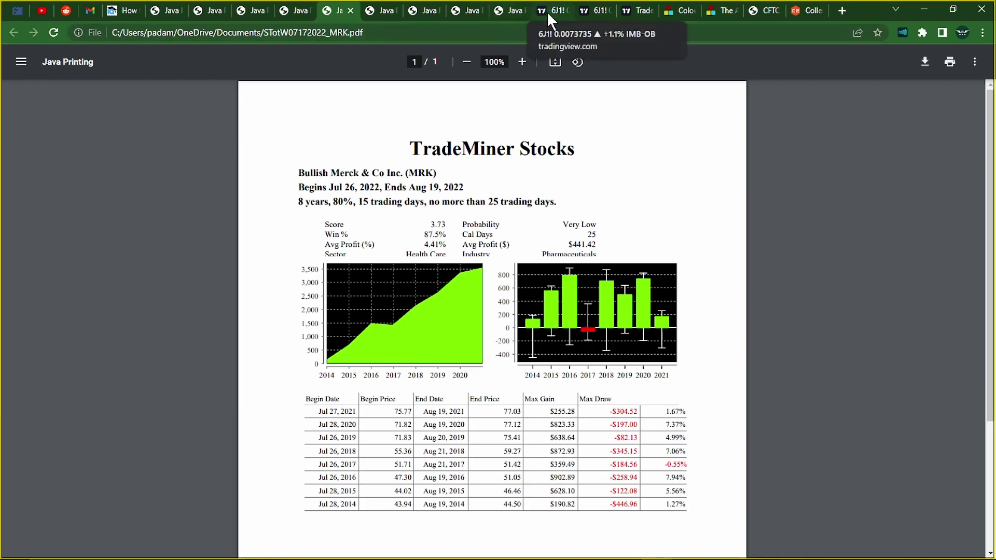
click(382, 12)
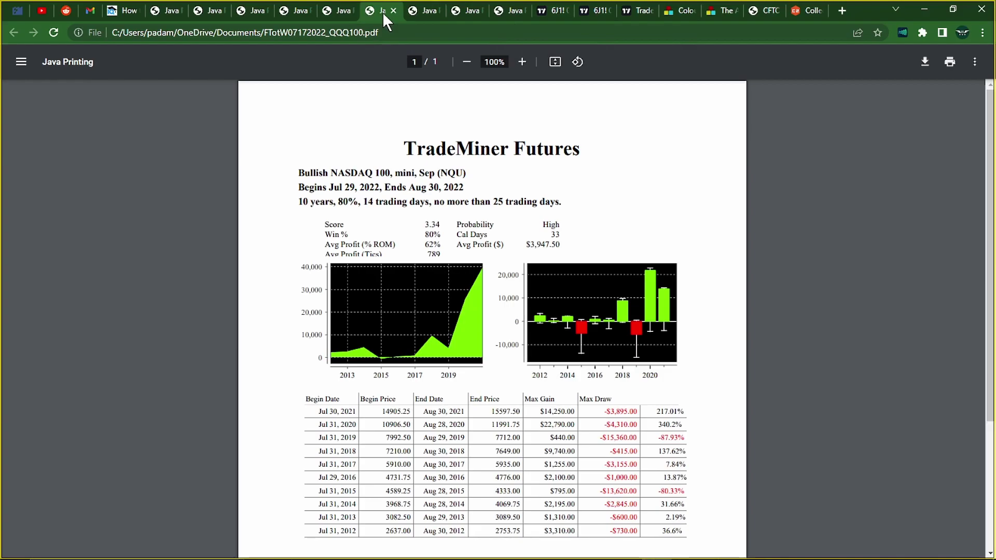
click(415, 11)
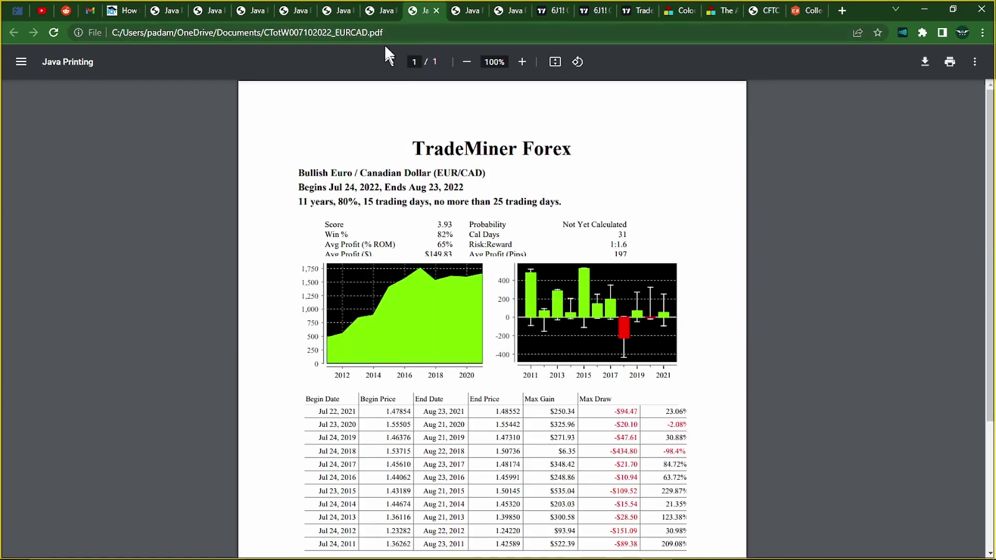
click(378, 11)
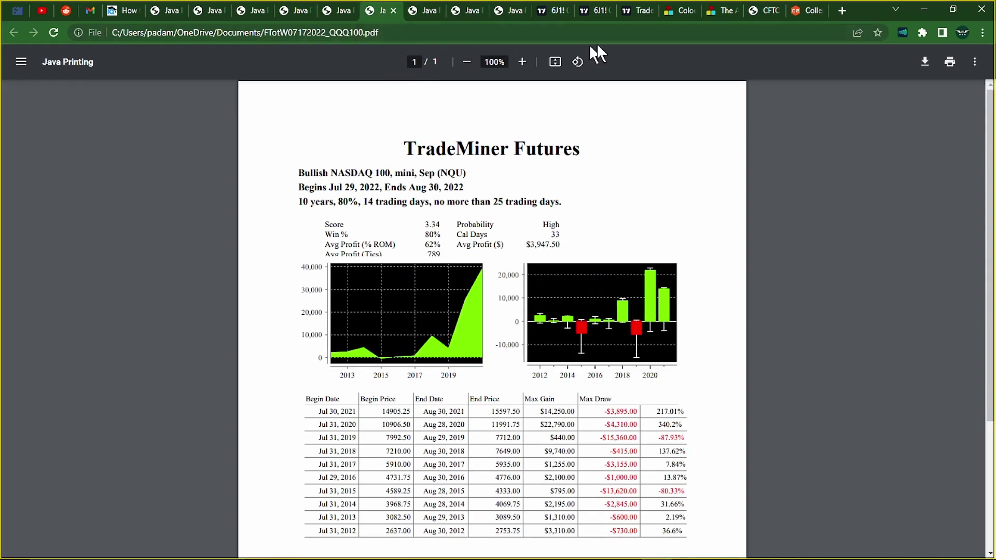
click(547, 10)
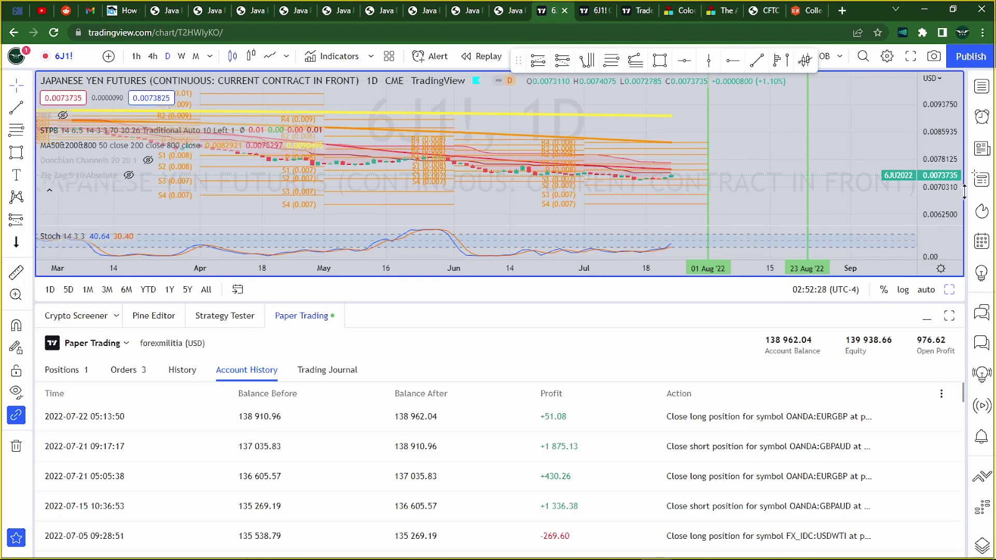
- Open the watchlist and load Merck (MRK)'s daily chart in place of 6J1!
click(981, 87)
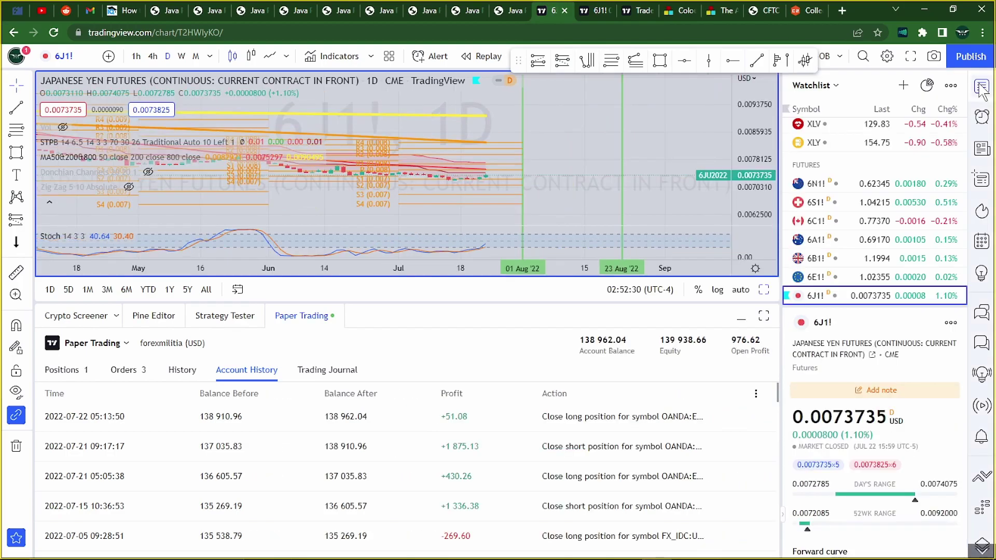
scroll(886, 213, up, 3)
scroll(885, 213, up, 6)
click(812, 186)
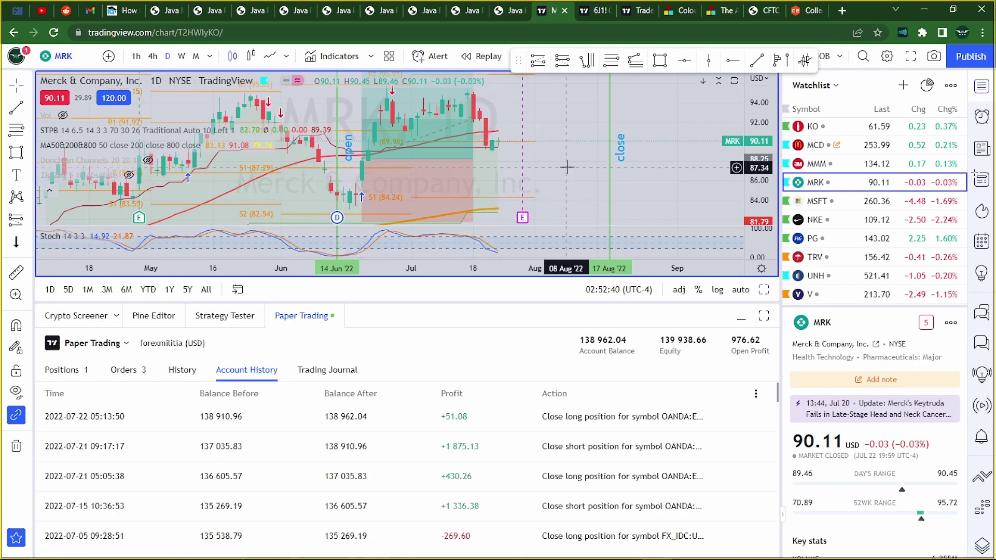
scroll(565, 169, right, 2)
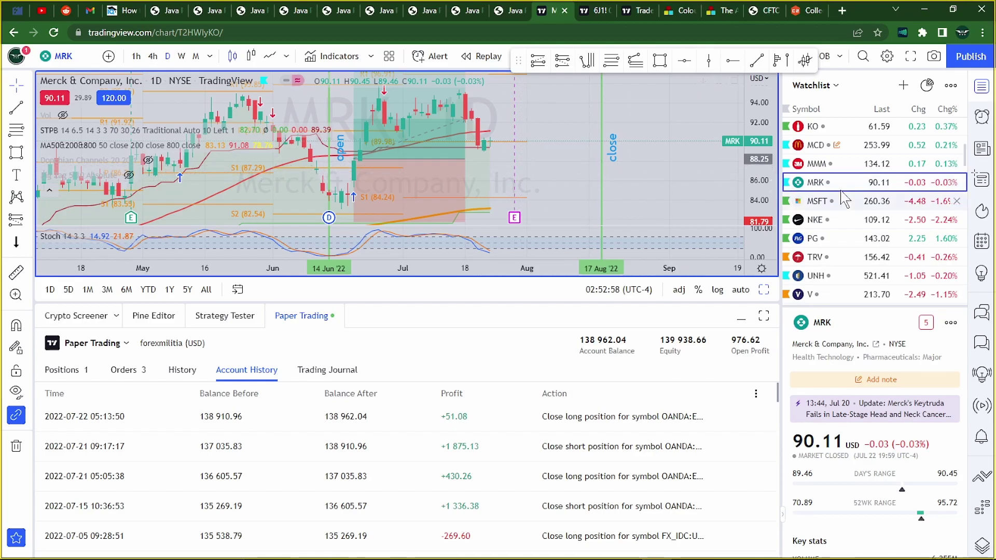
scroll(843, 200, down, 2)
scroll(843, 200, down, 3)
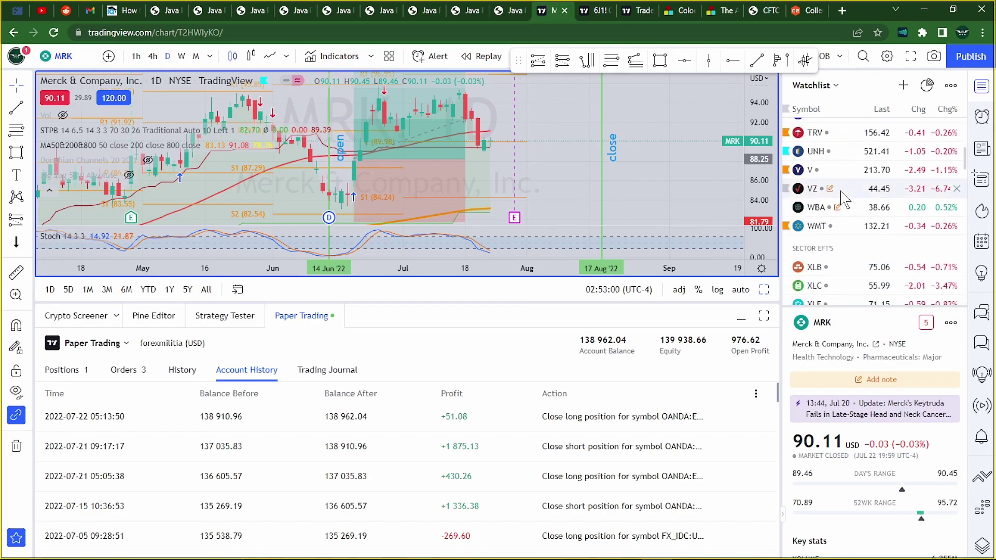
scroll(842, 199, down, 2)
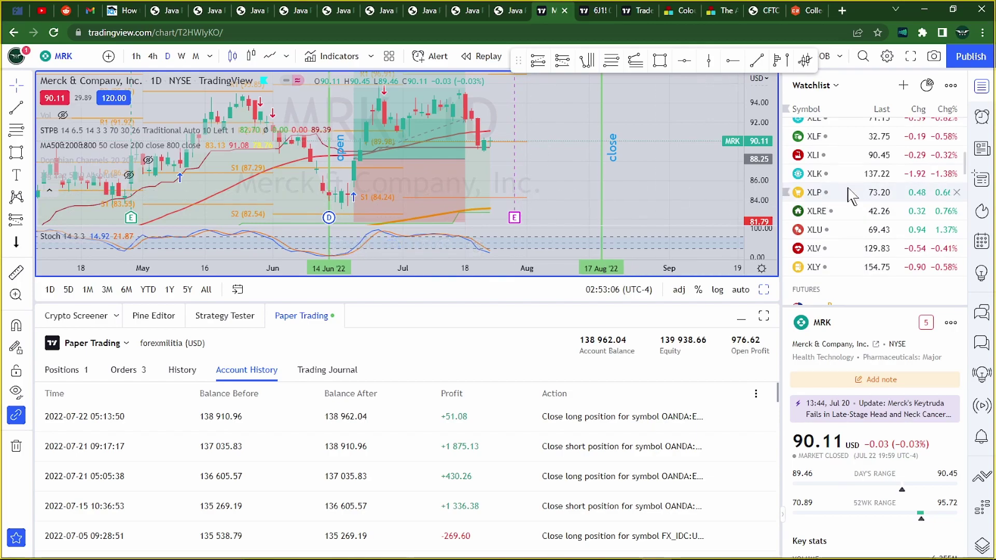
scroll(853, 196, down, 5)
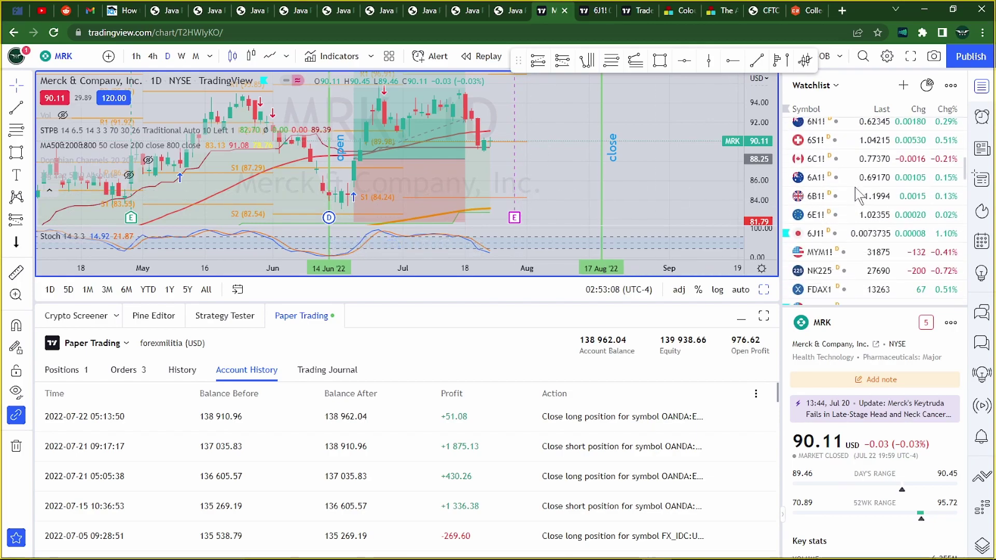
scroll(855, 196, down, 2)
scroll(858, 202, up, 2)
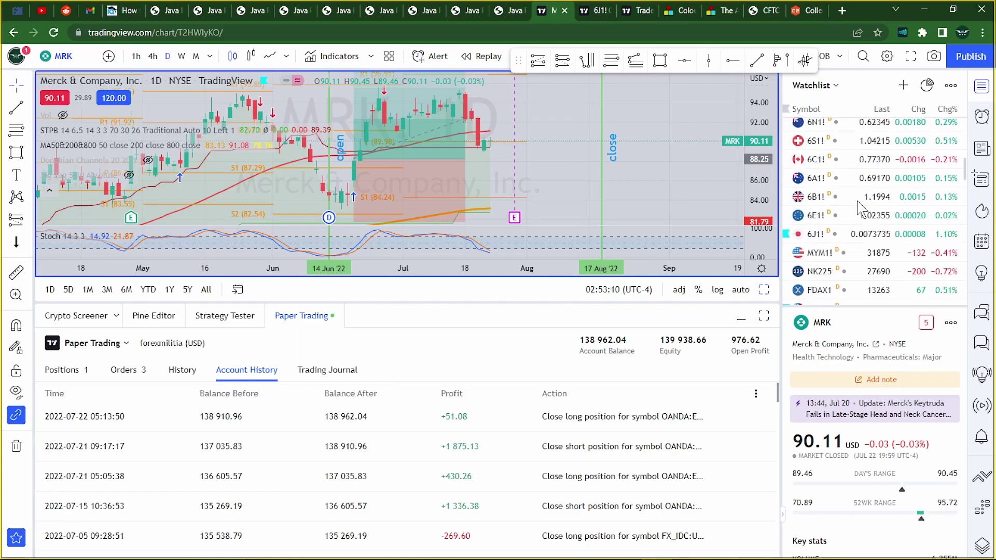
scroll(858, 205, up, 15)
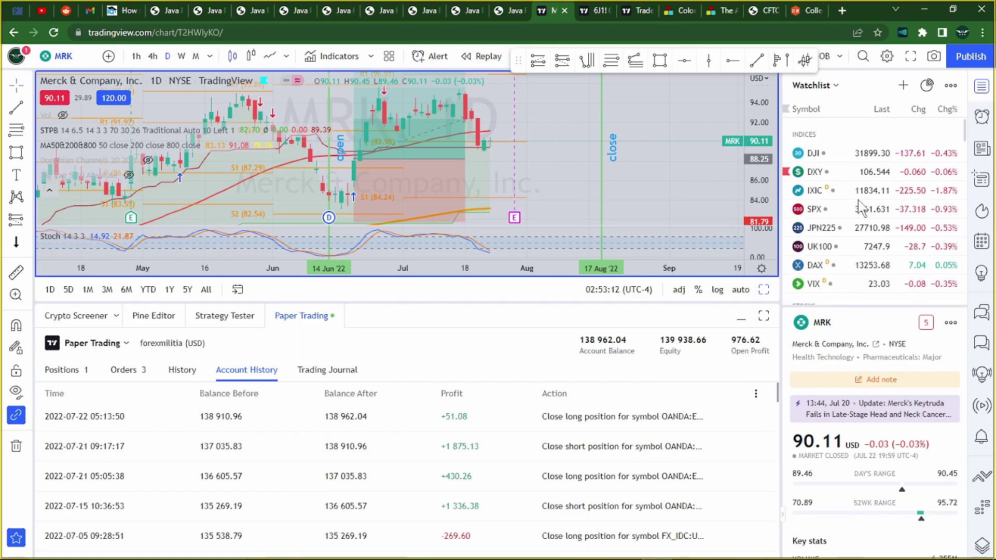
scroll(859, 206, down, 8)
scroll(859, 202, up, 5)
scroll(858, 199, down, 10)
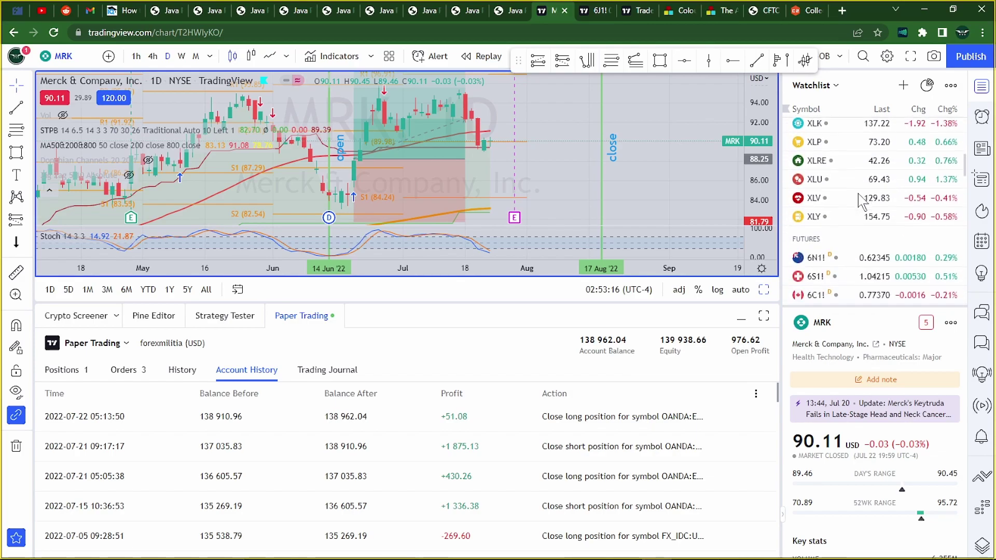
scroll(858, 200, down, 6)
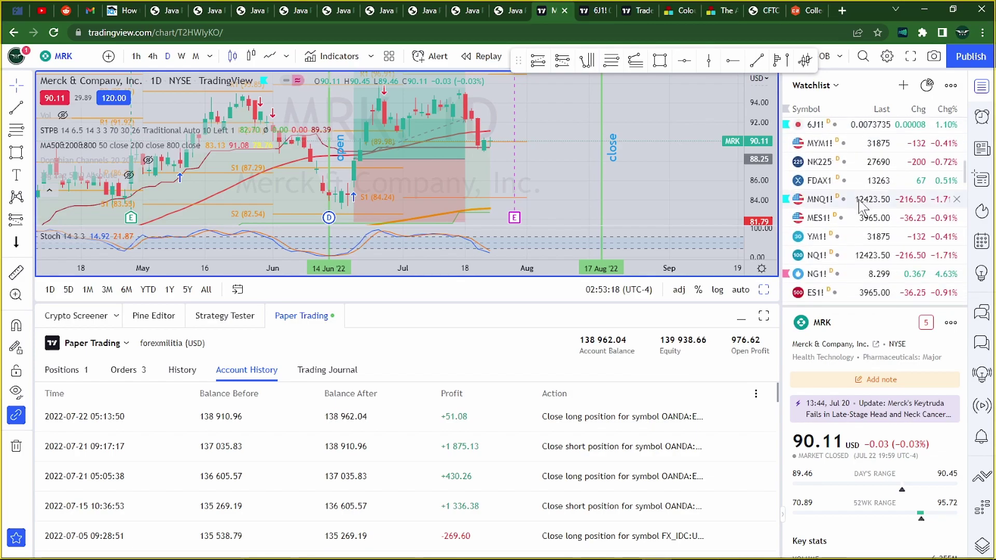
- Load MNQ1! Micro E-mini Nasdaq-100 futures from the watchlist onto the chart
click(823, 201)
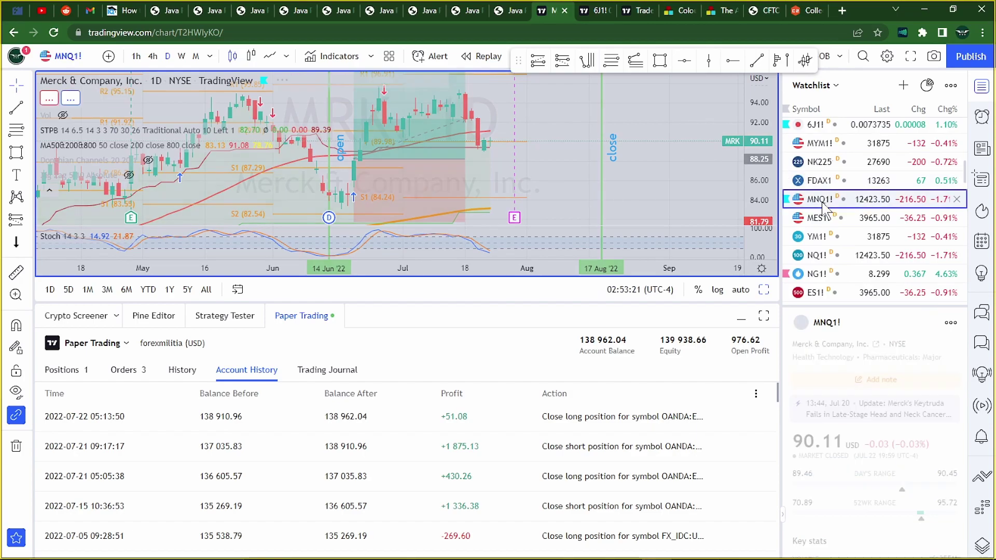